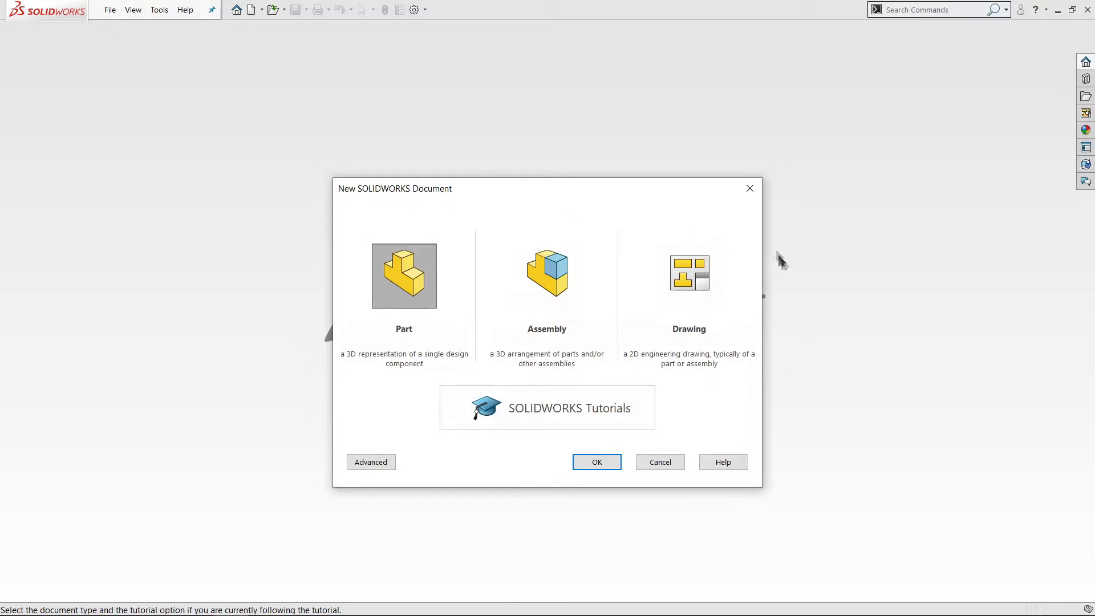
Step: Create a new part document
click(750, 188)
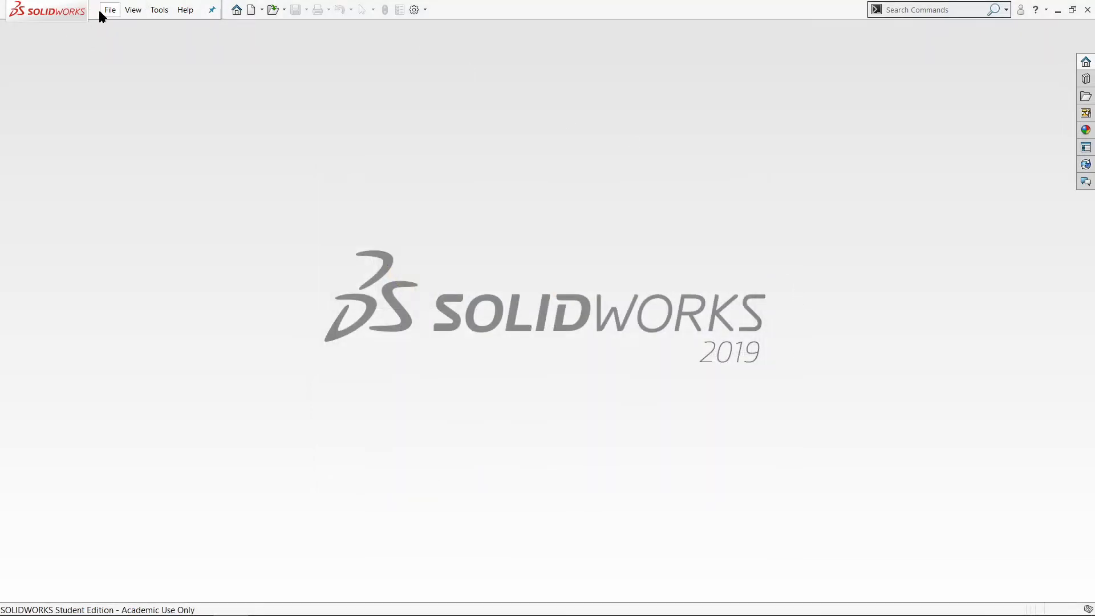
click(103, 12)
click(150, 25)
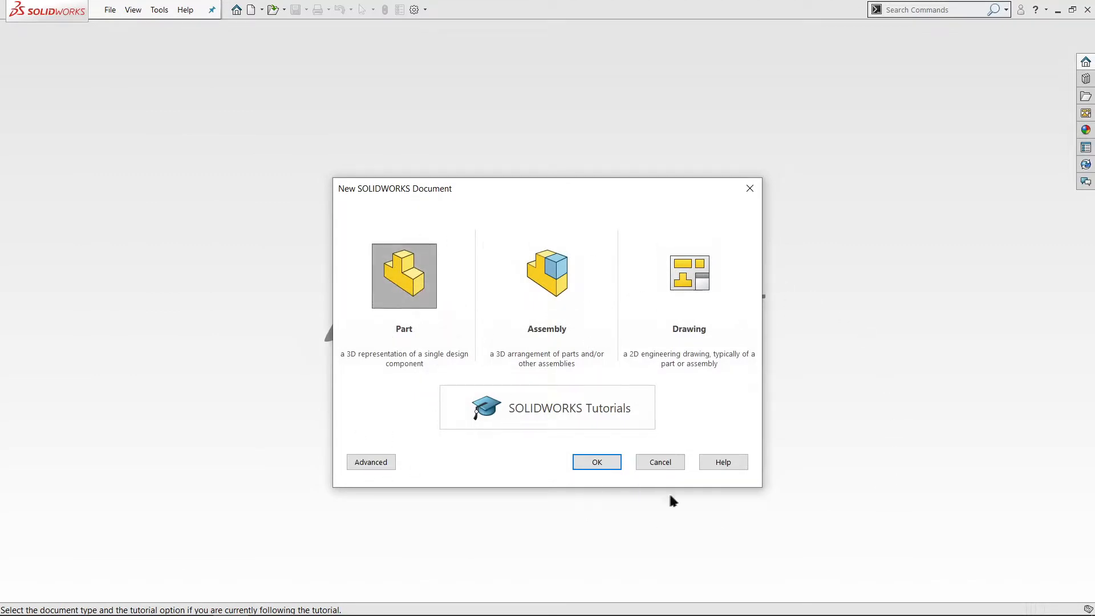
click(597, 462)
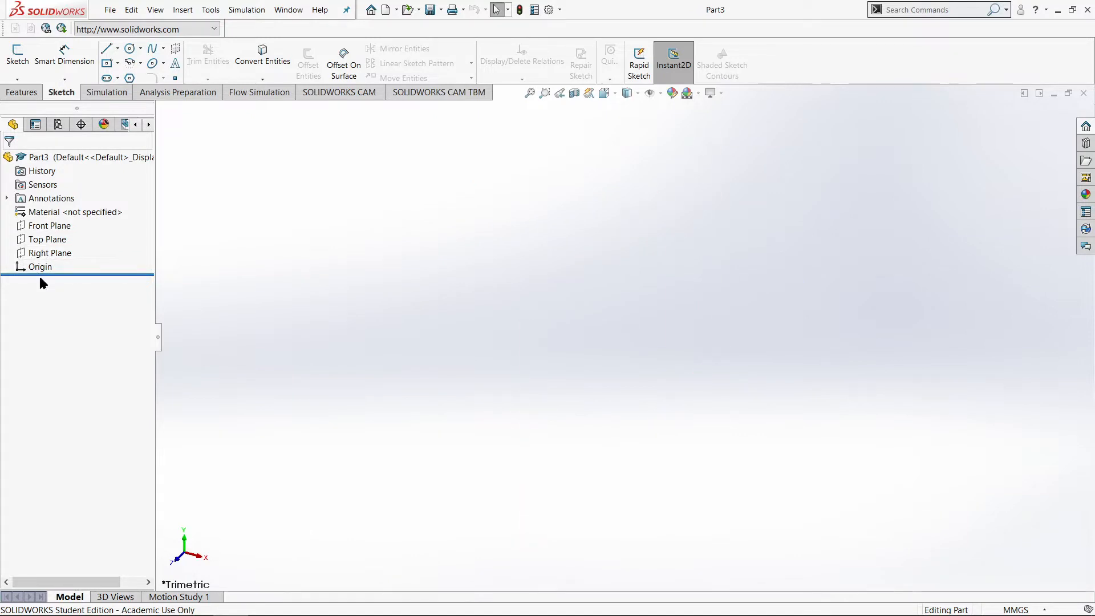
Step: Start a new sketch on the Top Plane, viewed normal to the plane
click(46, 240)
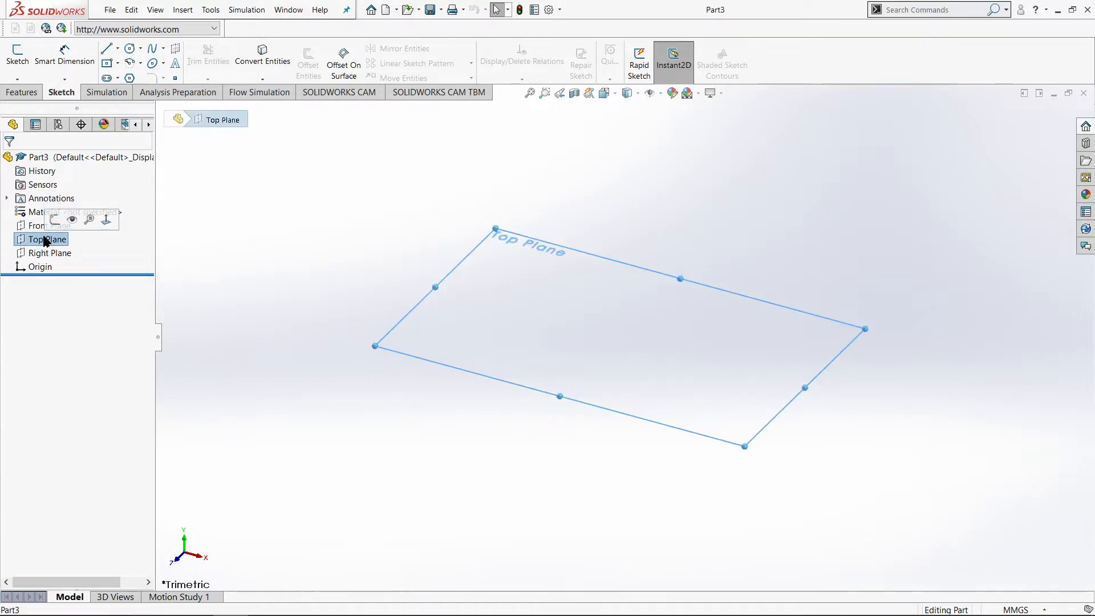
click(108, 222)
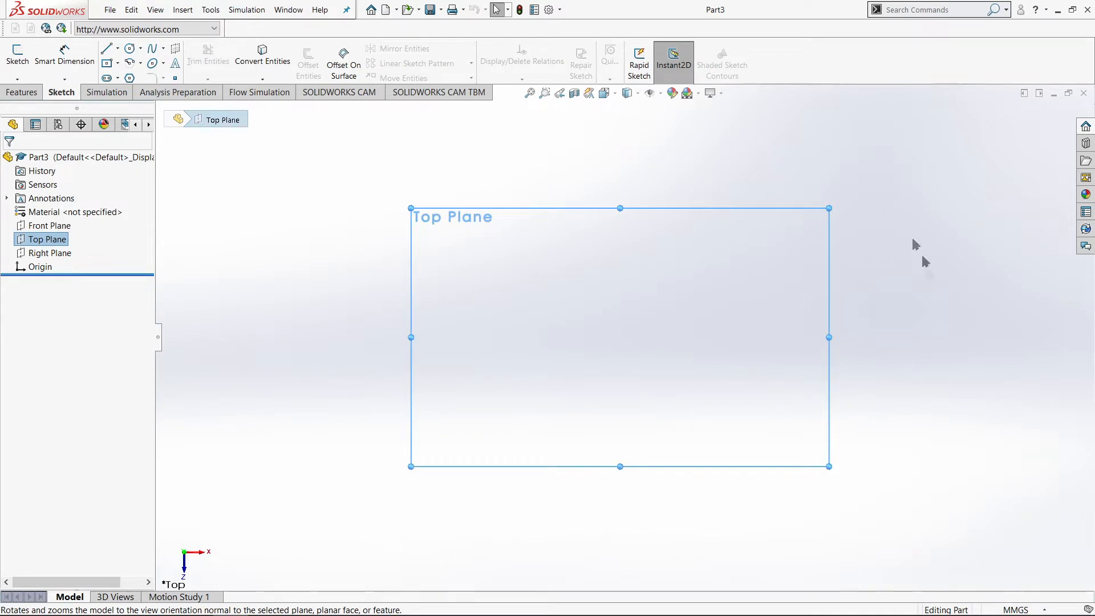
click(49, 239)
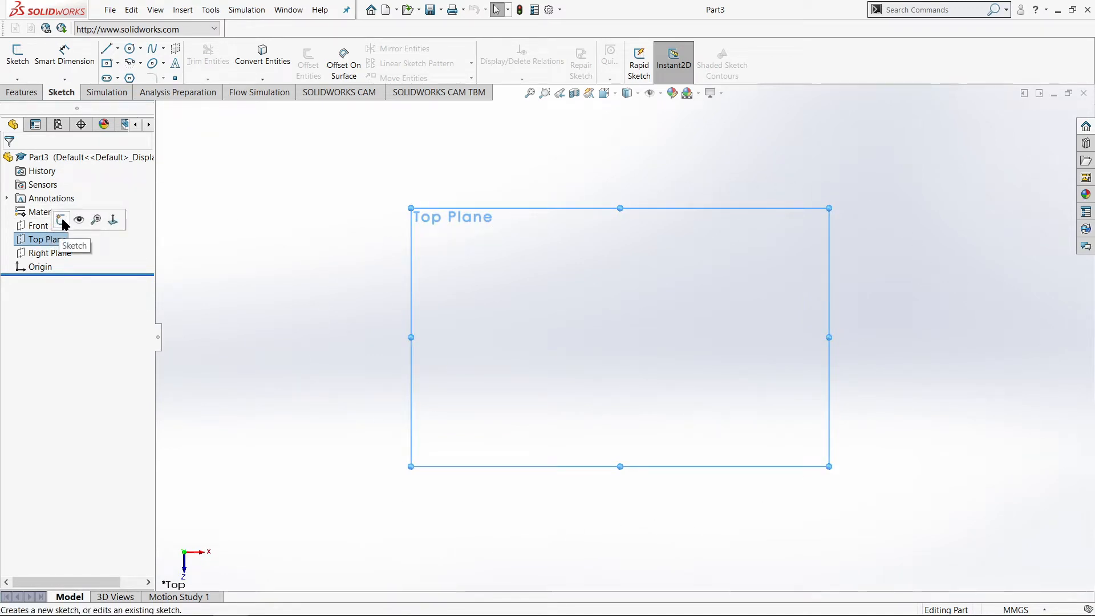
click(63, 222)
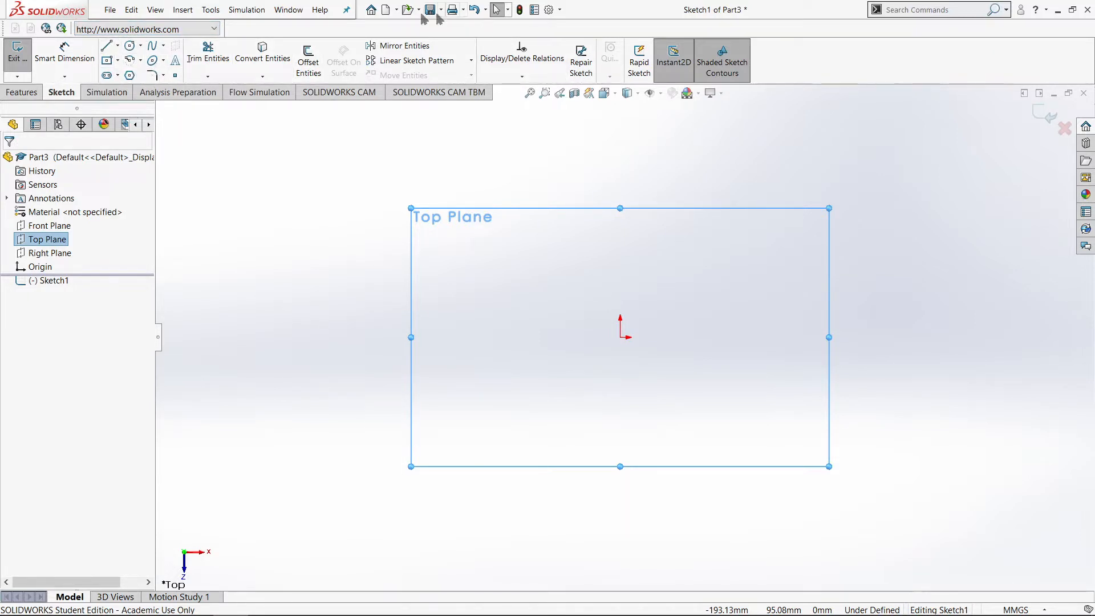
Step: Sketch a circle centred on the origin with a radius of about 50 mm
click(131, 47)
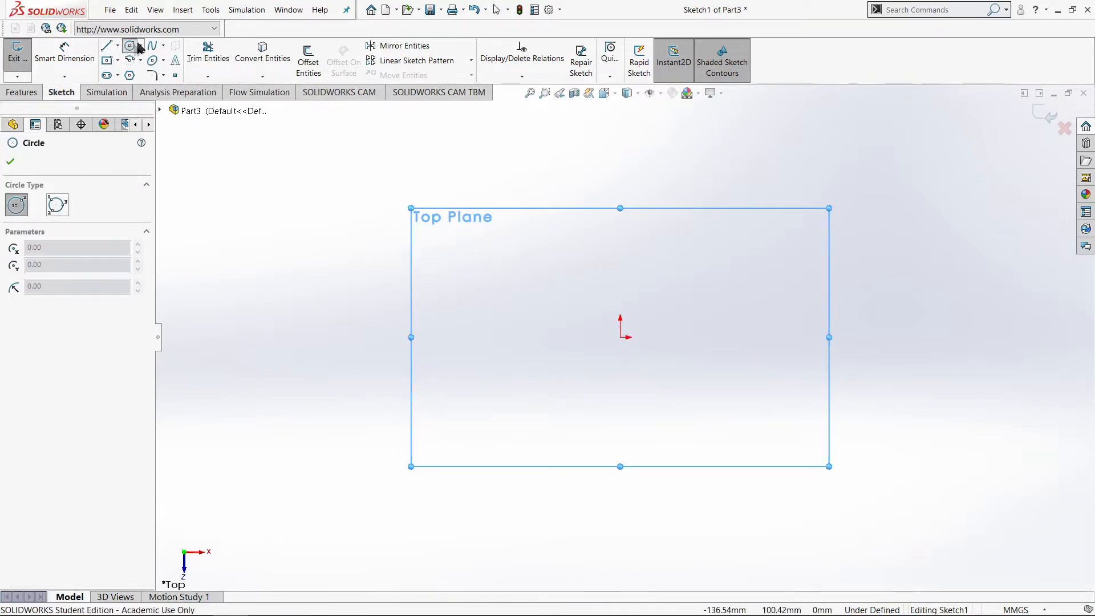
click(621, 338)
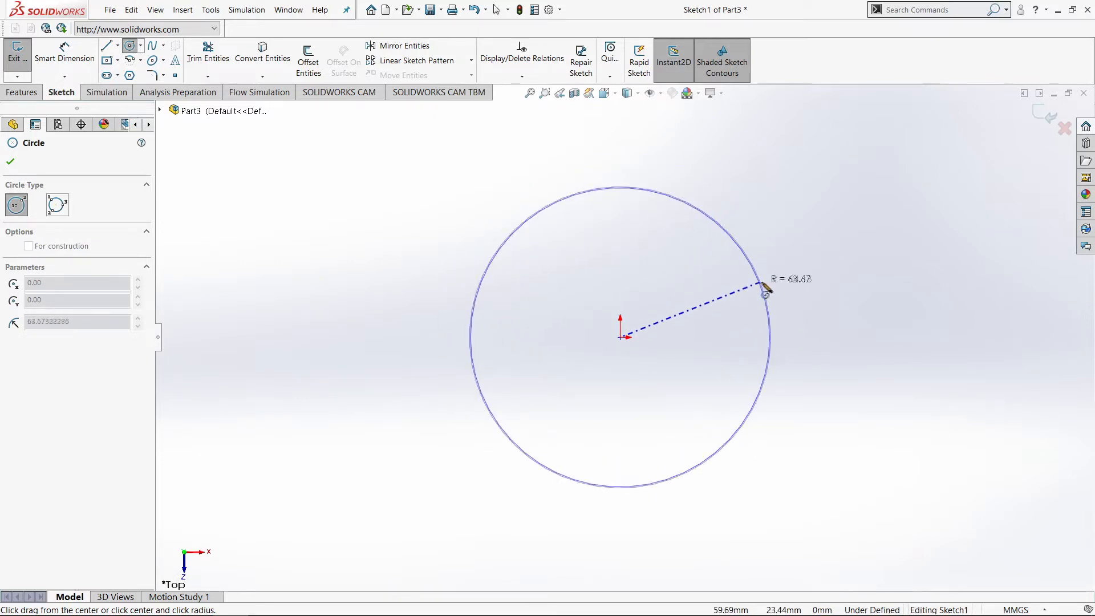
click(727, 286)
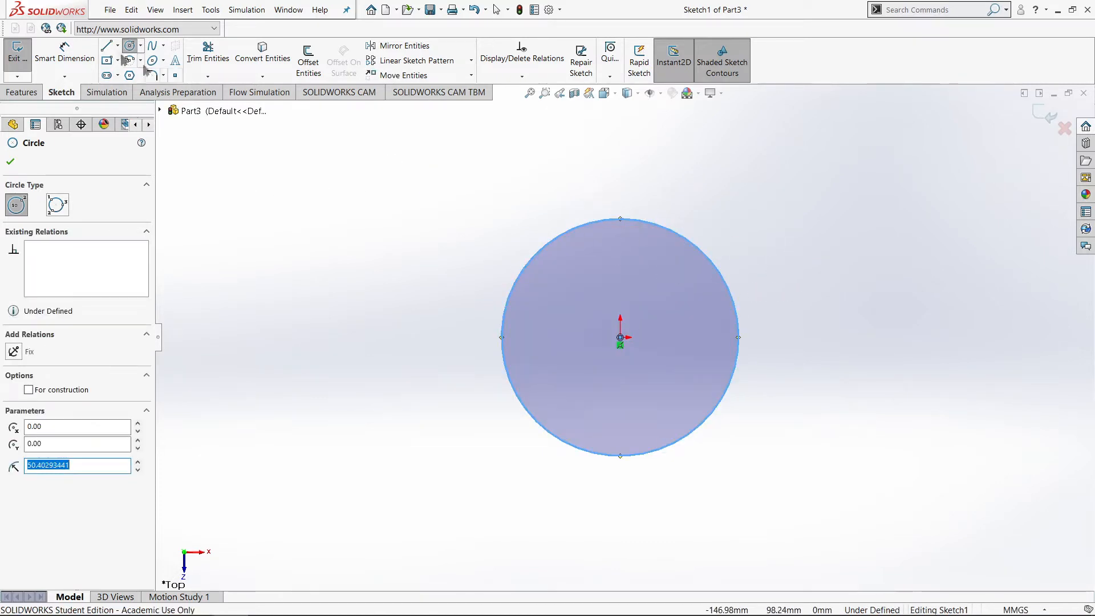
Step: Dimension the circle's diameter and set it to 100 mm
click(59, 57)
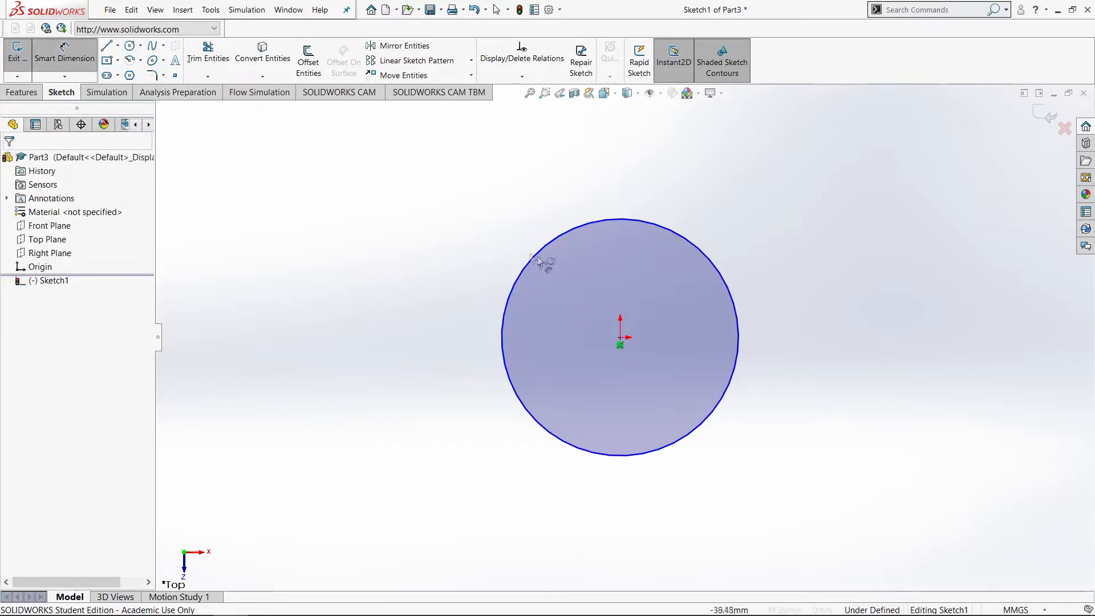
right_drag(374, 324, 375, 238)
right_drag(376, 368, 371, 335)
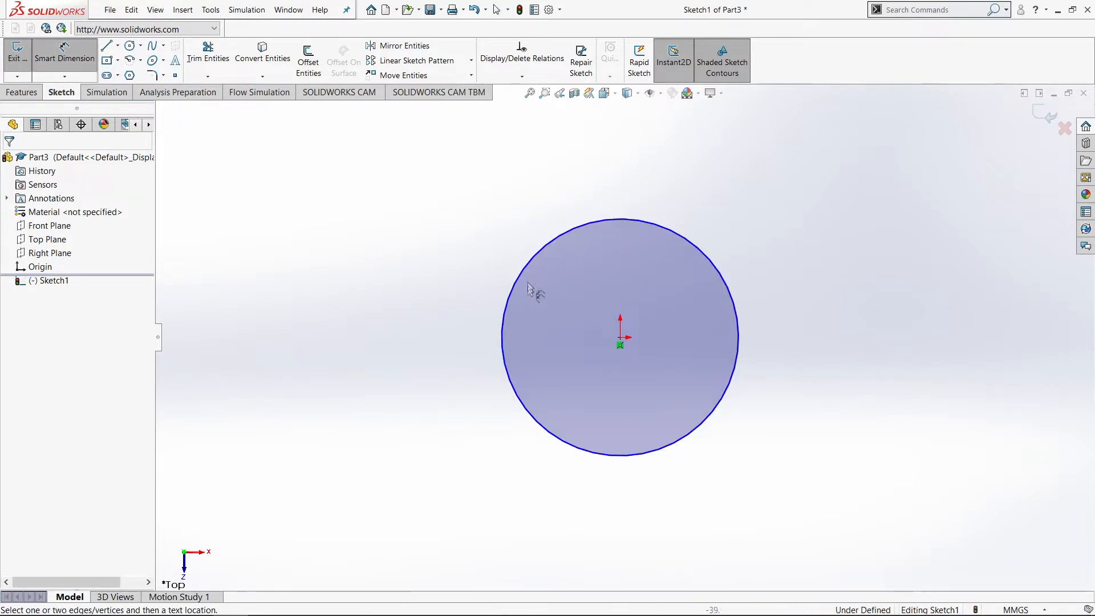
click(598, 221)
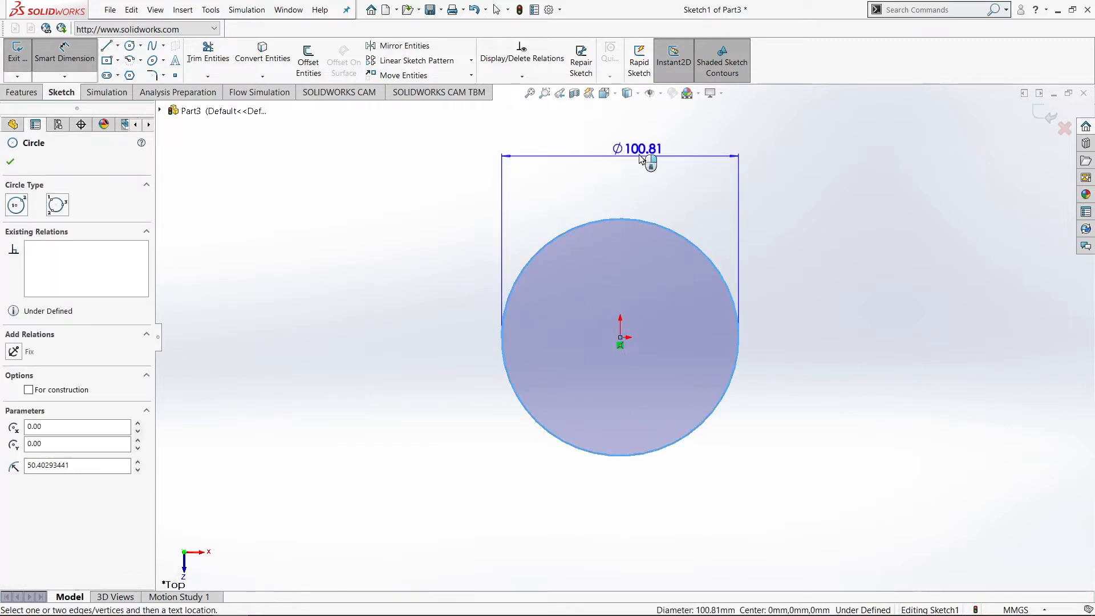
scroll(622, 136, down, 1)
scroll(625, 128, up, 2)
click(622, 174)
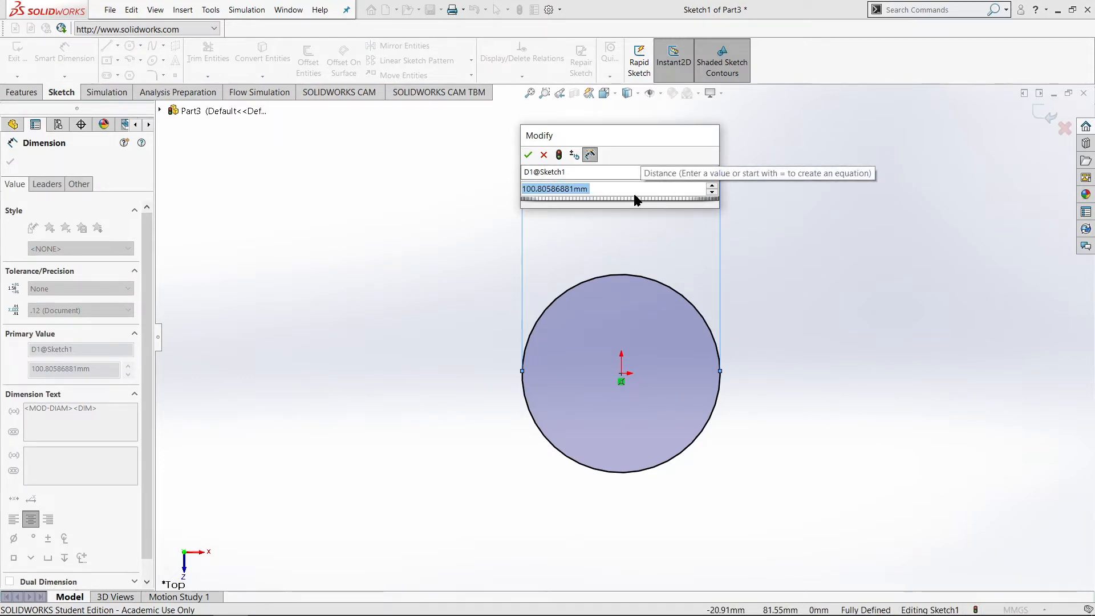
text(100)
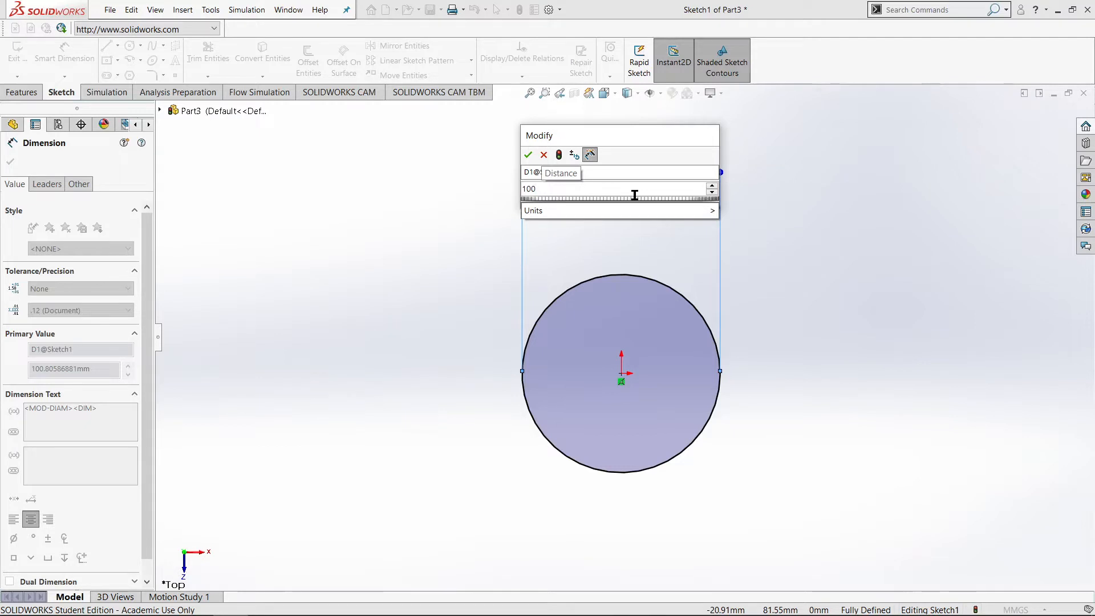
key(Return)
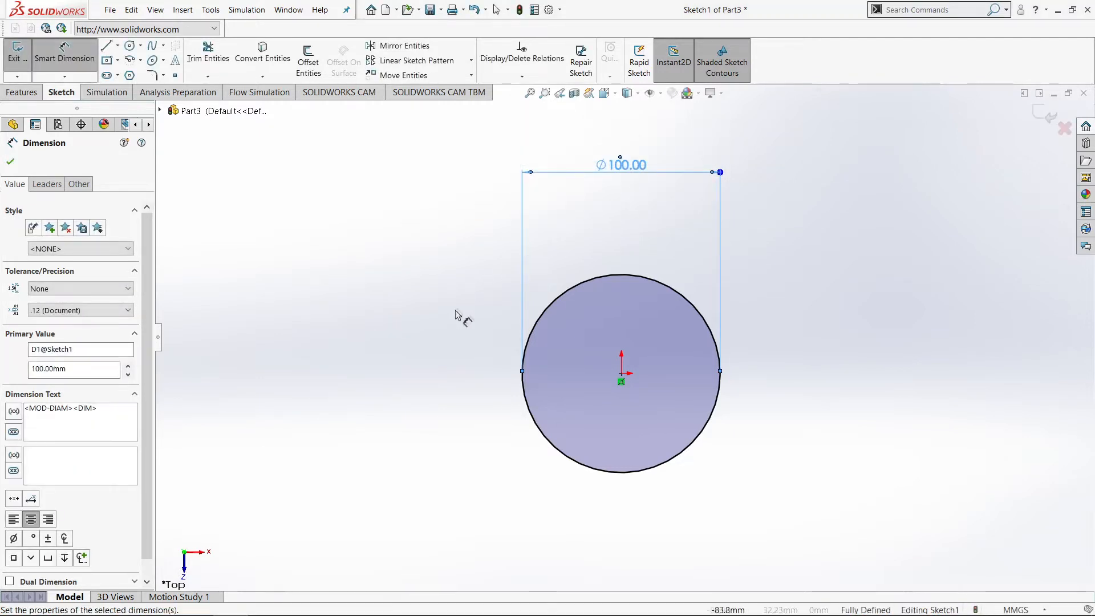
click(958, 288)
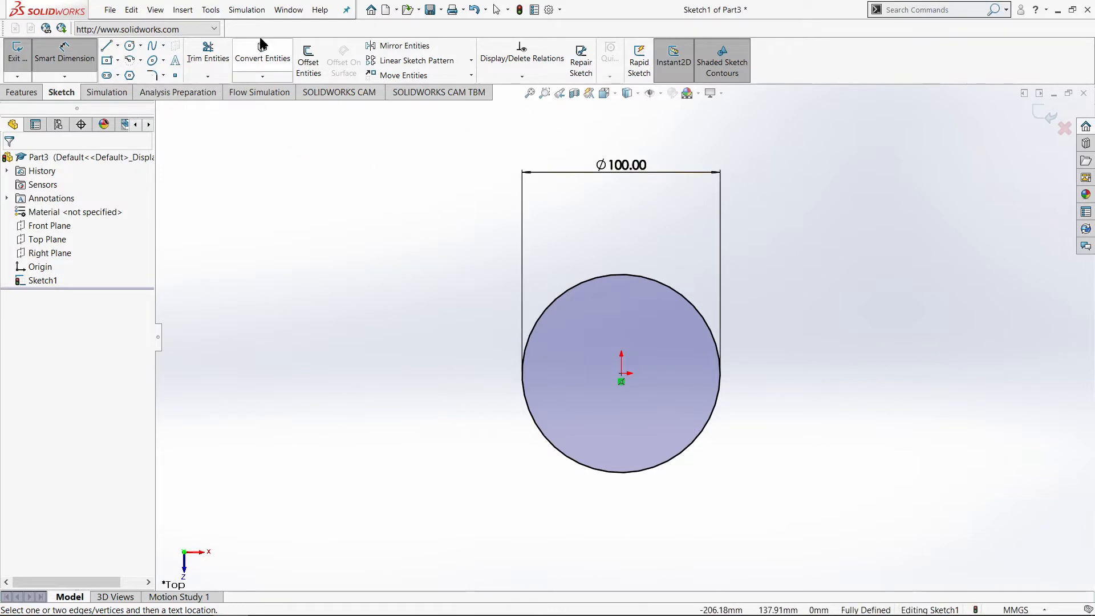
Step: Sketch a center rectangle from the origin around the circle, about 256 mm wide and 228 mm high
click(108, 62)
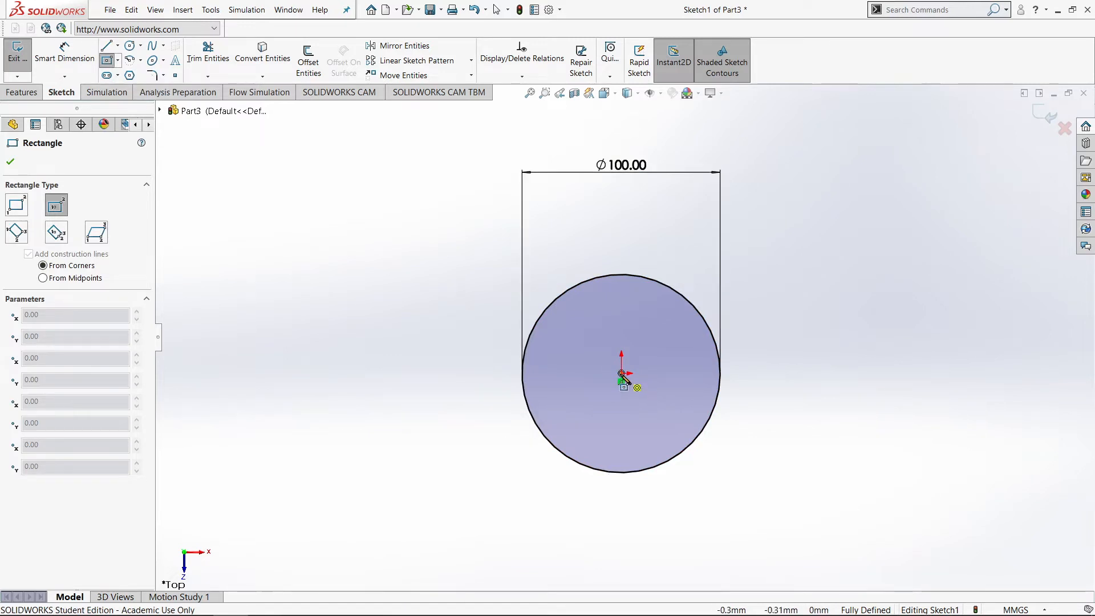
click(622, 373)
key(z)
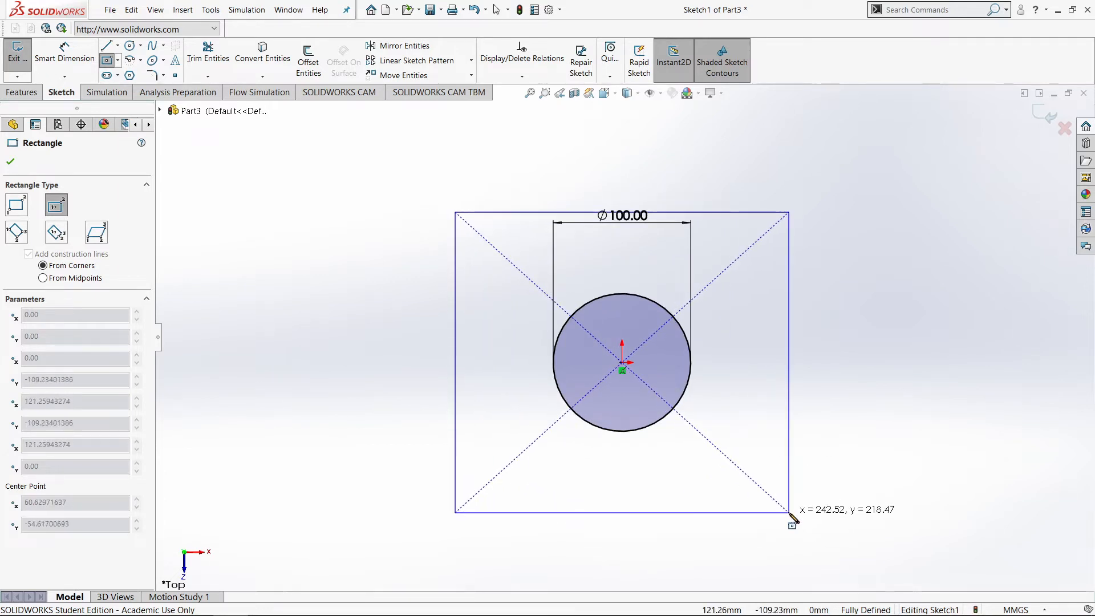
click(797, 519)
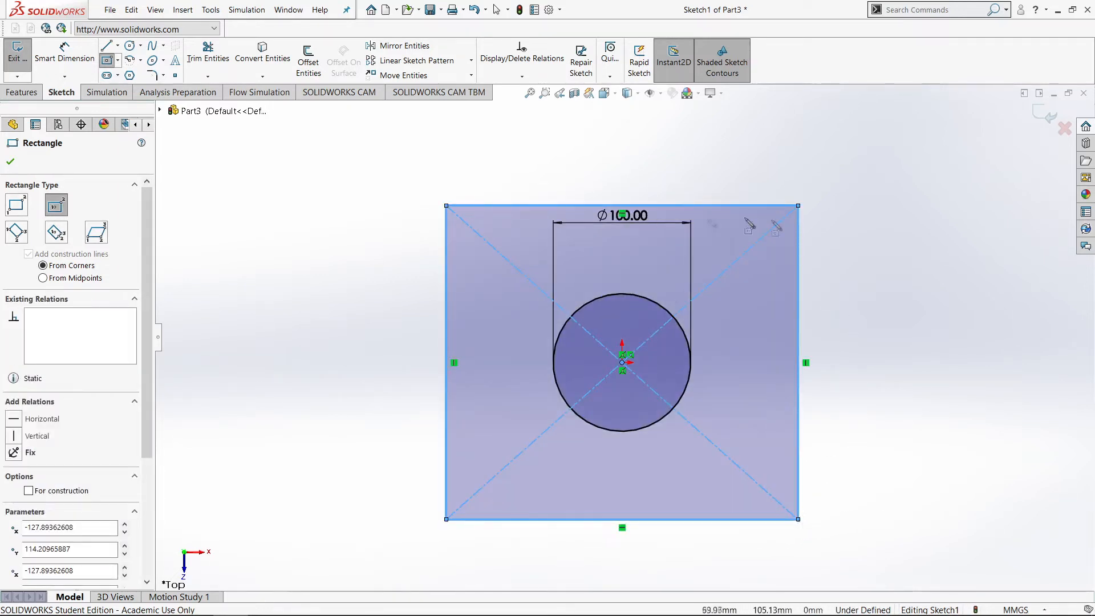
Step: Dimension the rectangle's right vertical side and set its length to 250 mm
right_drag(958, 374, 951, 319)
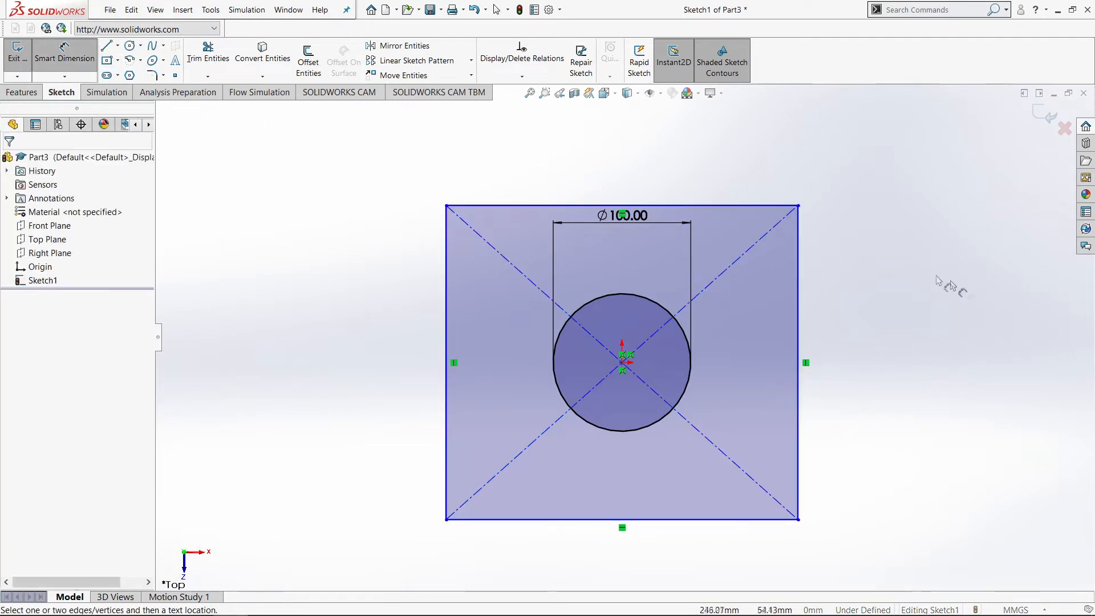
click(800, 302)
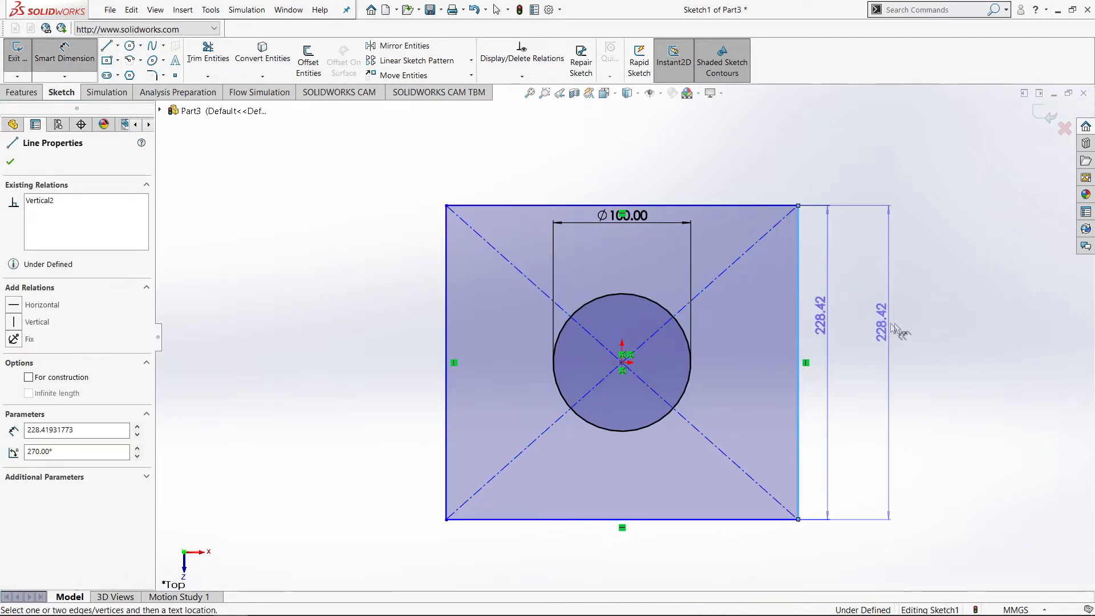
scroll(1005, 372, down, 1)
scroll(999, 365, up, 1)
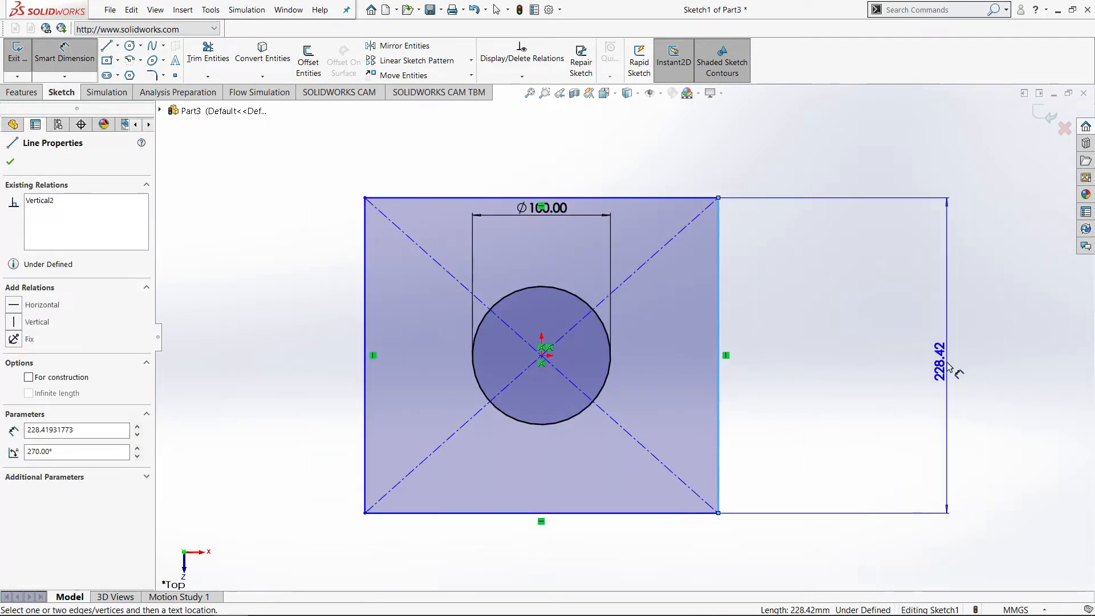
click(952, 367)
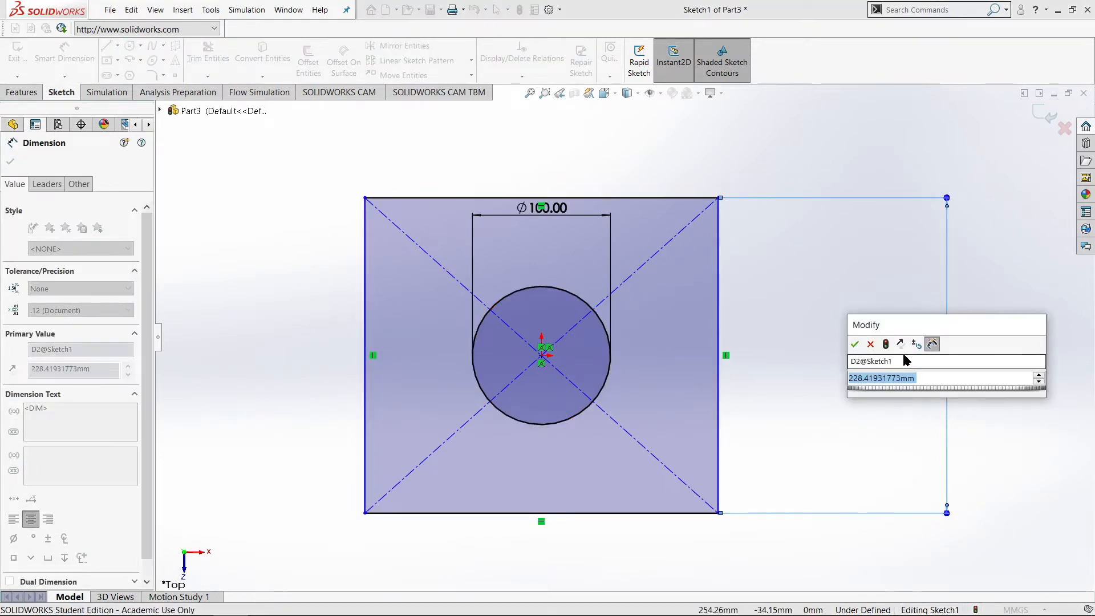
text(250)
key(Return)
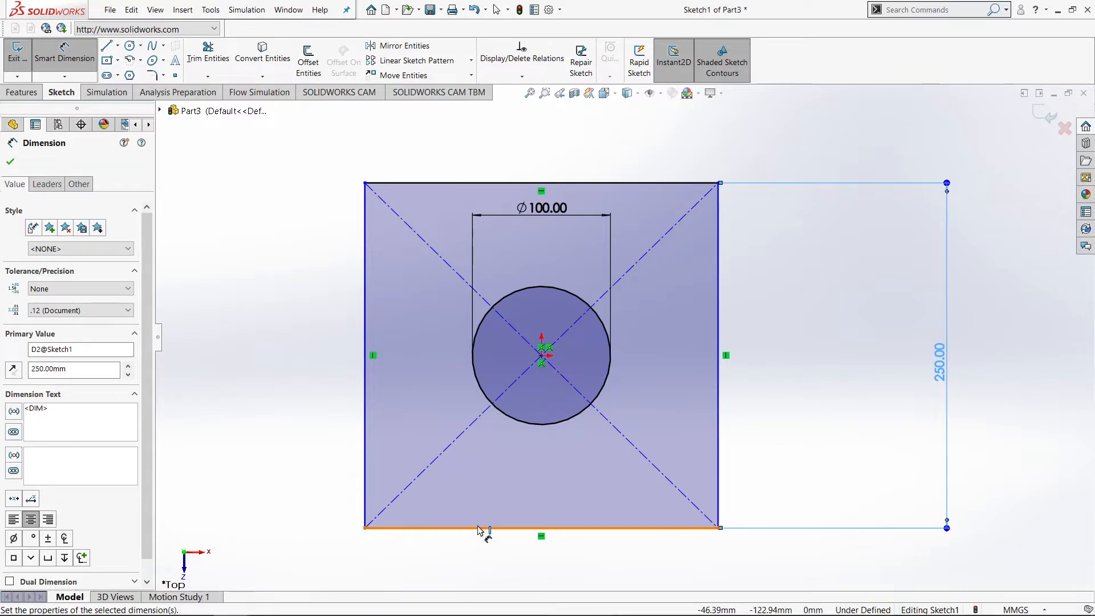
Step: Dimension the rectangle's bottom side and set its length to 250 mm
click(484, 529)
click(565, 542)
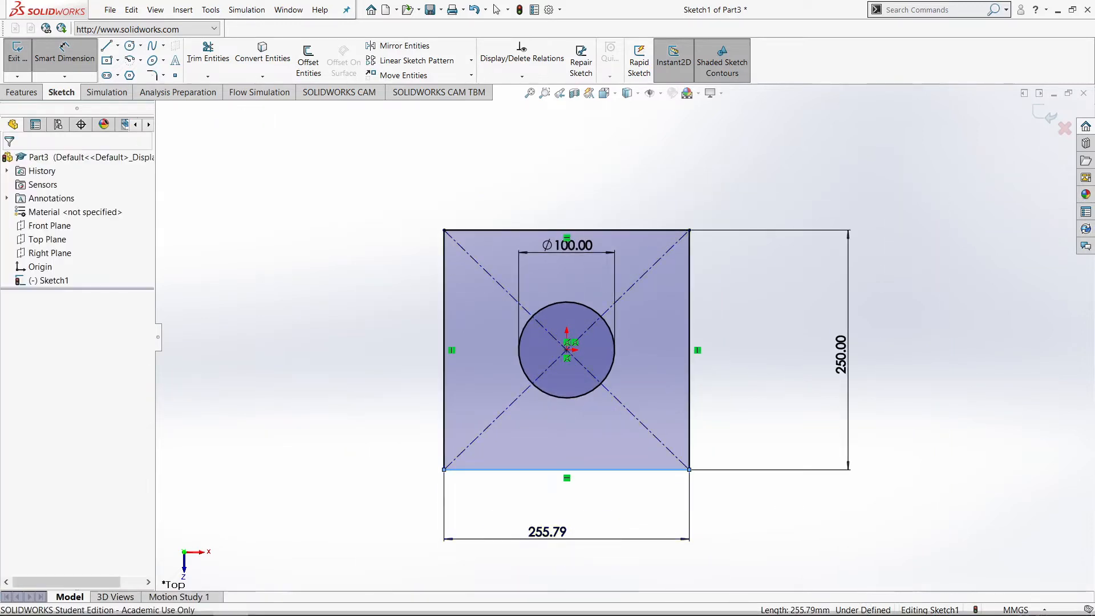
text(250)
key(Return)
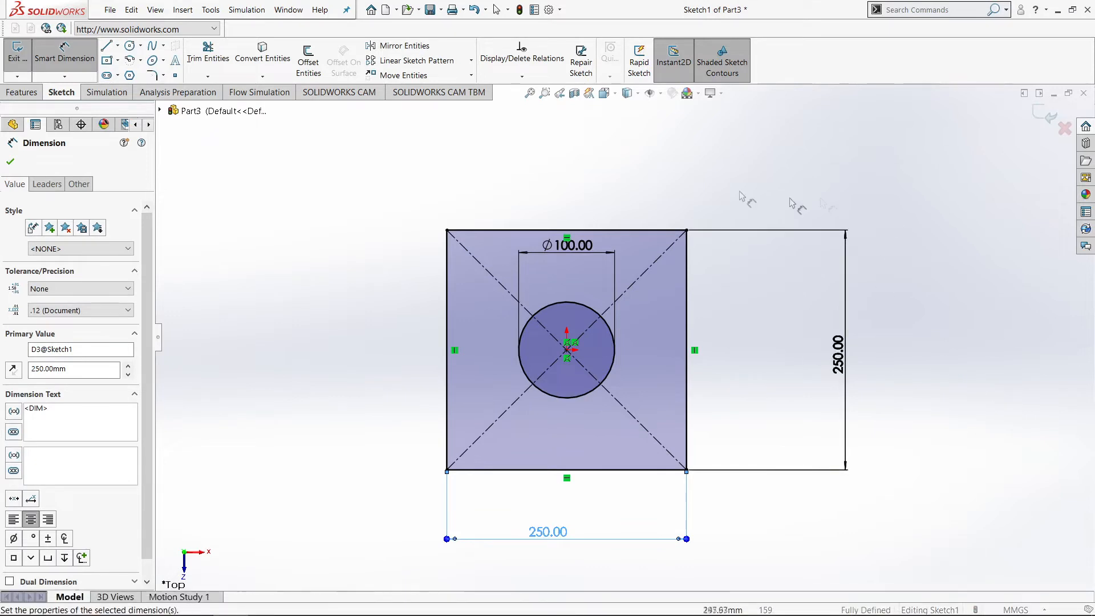
click(762, 161)
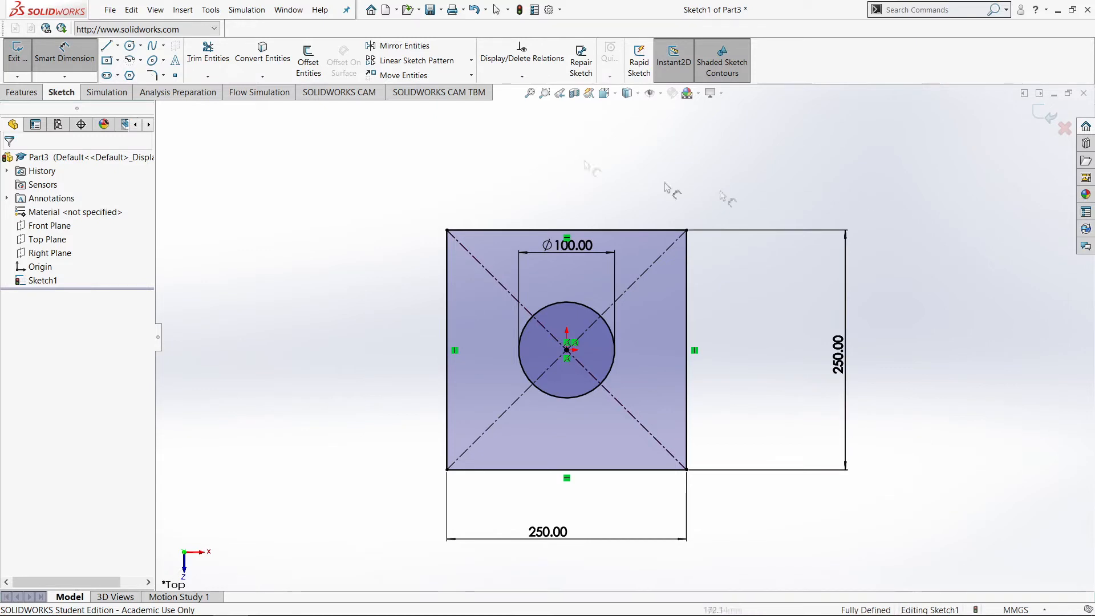
click(7, 91)
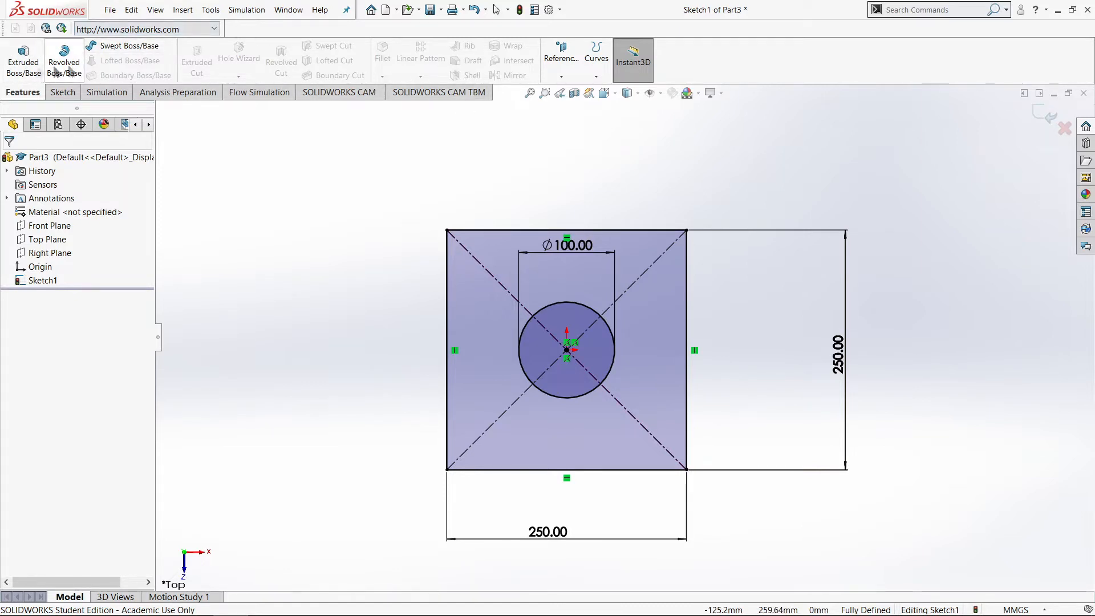
click(63, 92)
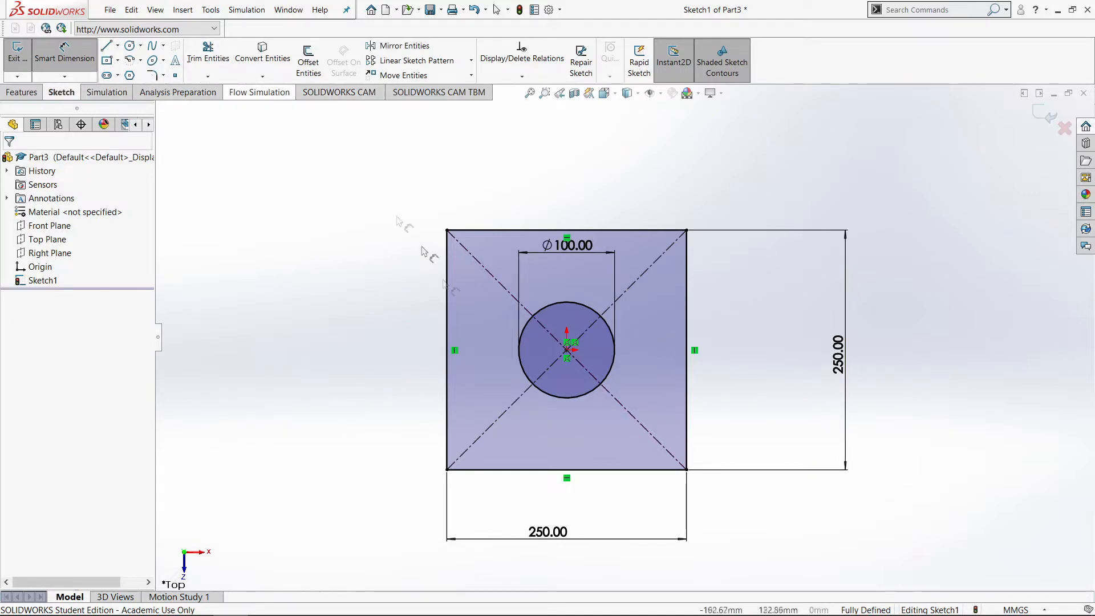
scroll(522, 305, down, 1)
scroll(555, 307, up, 1)
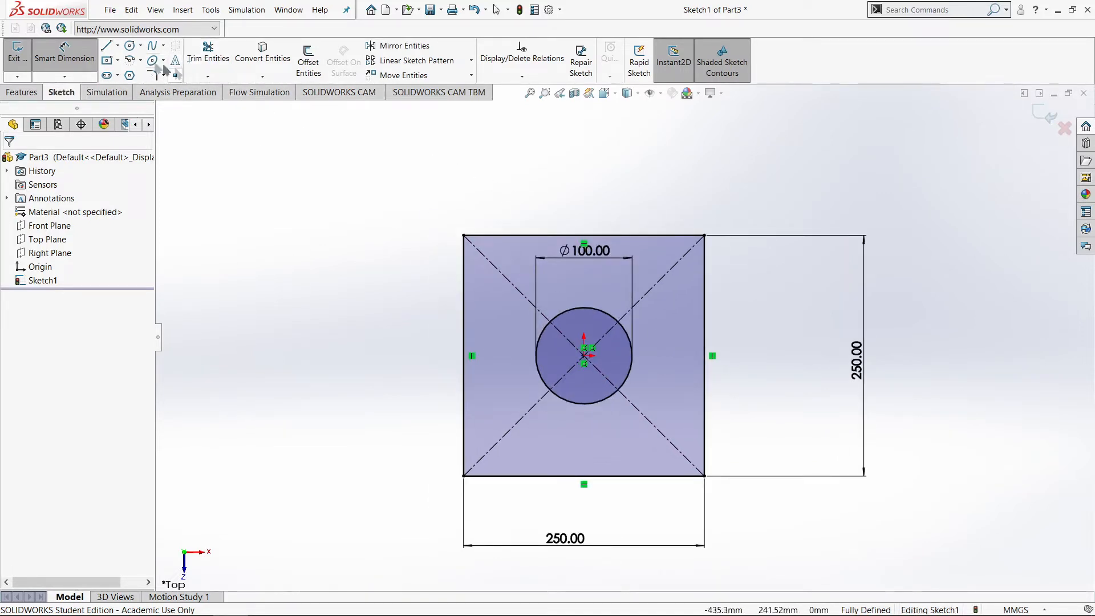
click(107, 47)
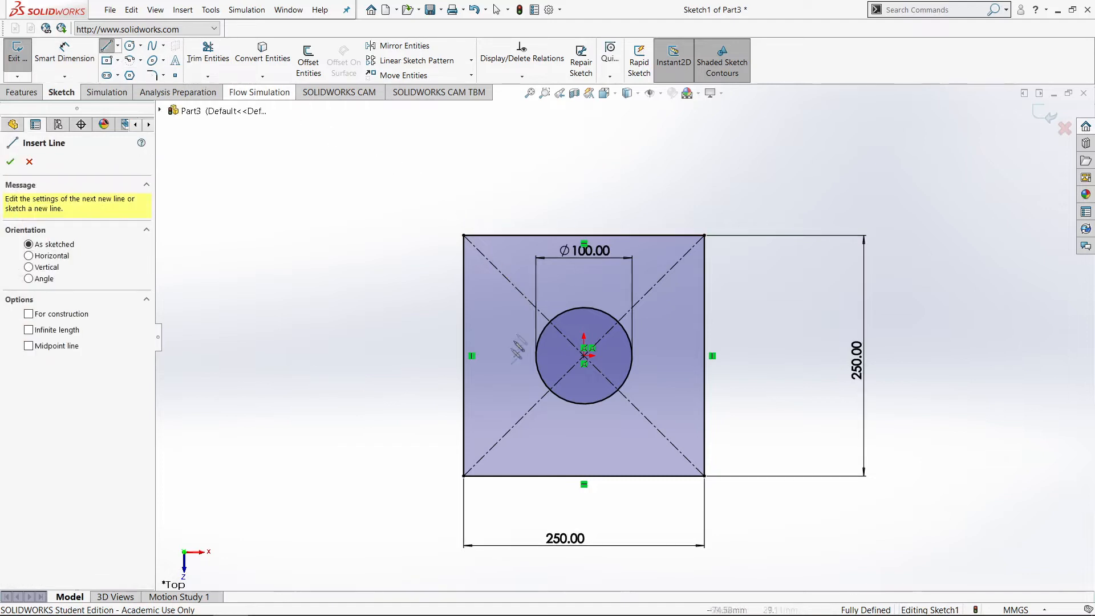
click(463, 476)
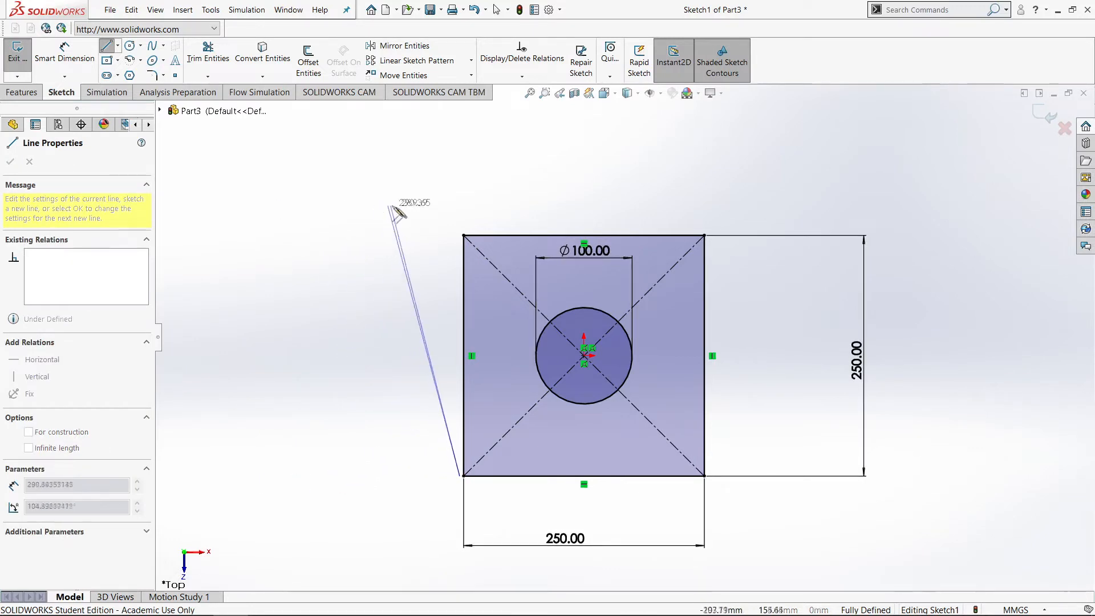
scroll(388, 239, up, 1)
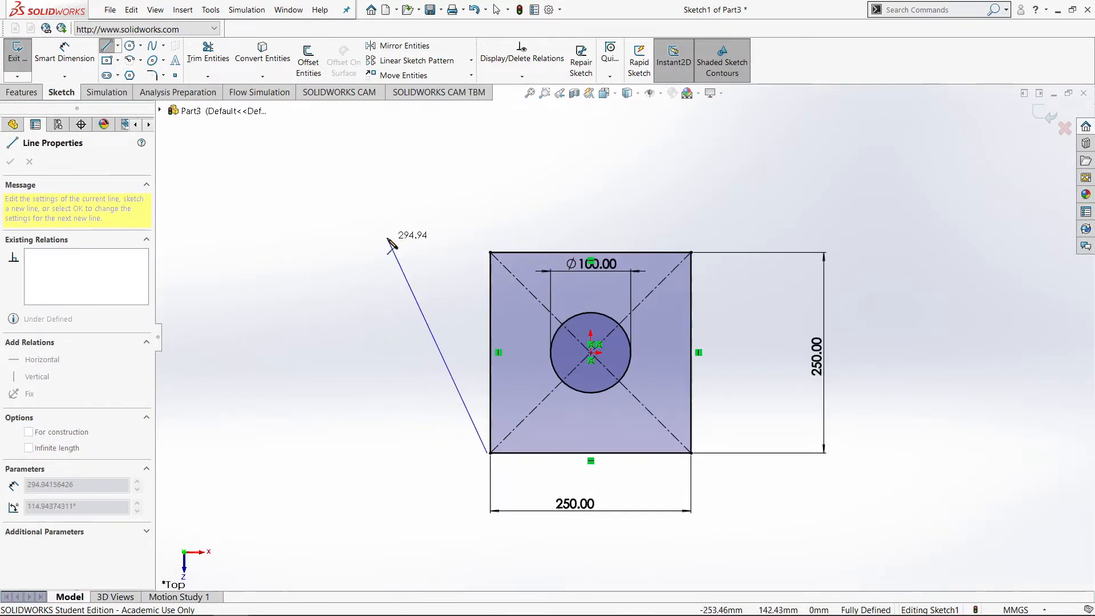
scroll(437, 393, up, 1)
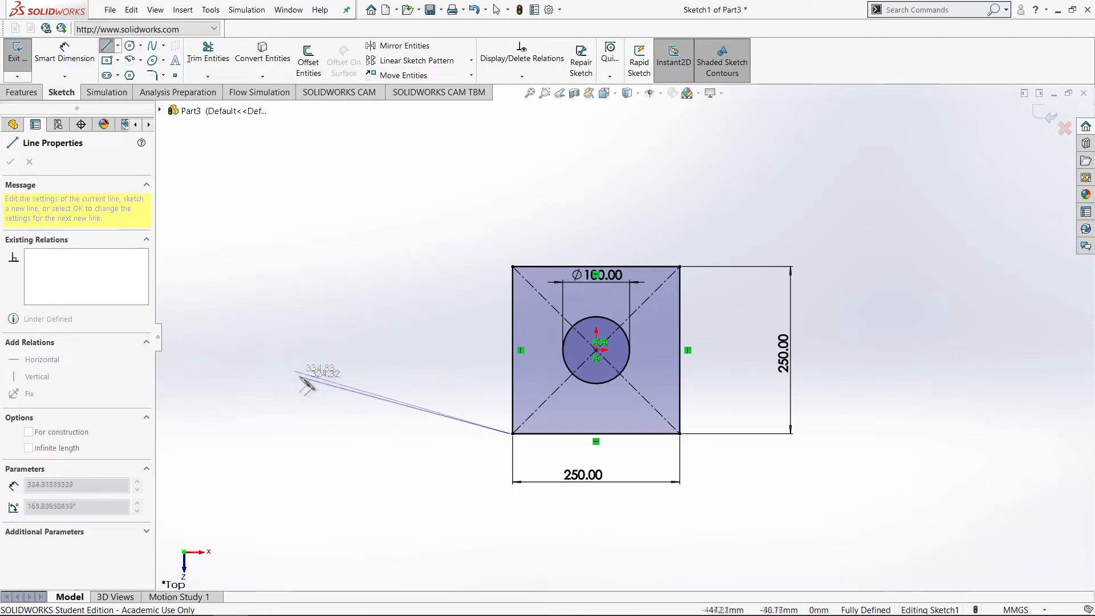
scroll(431, 368, up, 1)
scroll(456, 411, down, 2)
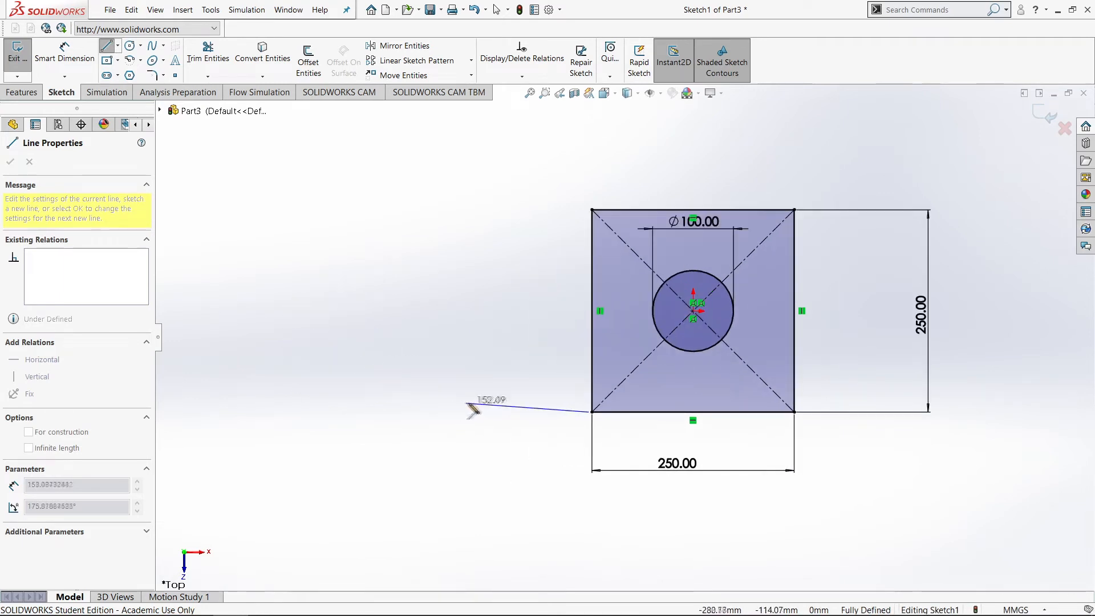
scroll(496, 405, up, 2)
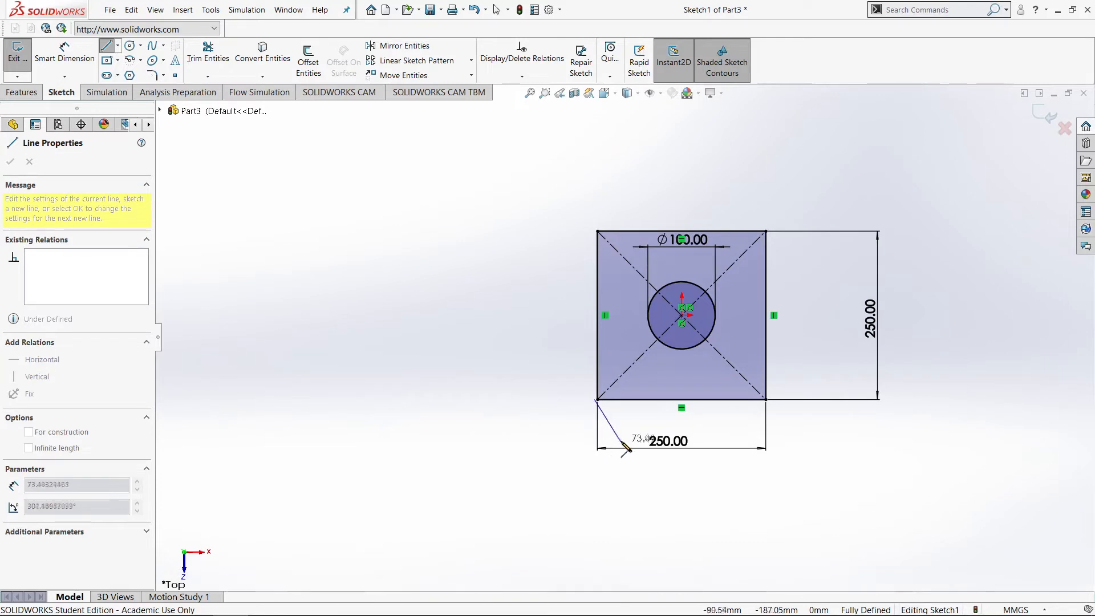
key(Escape)
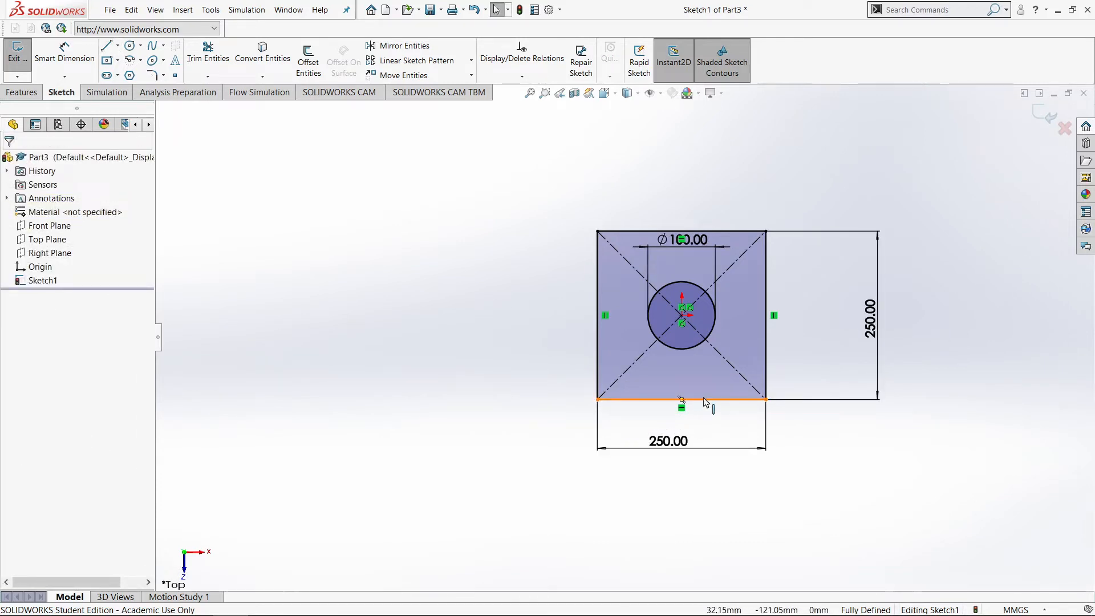
Step: Sketch a horizontal line about 253 mm long from the midpoint of the square's bottom side, running left past the lower-left corner
key(l)
scroll(679, 402, down, 1)
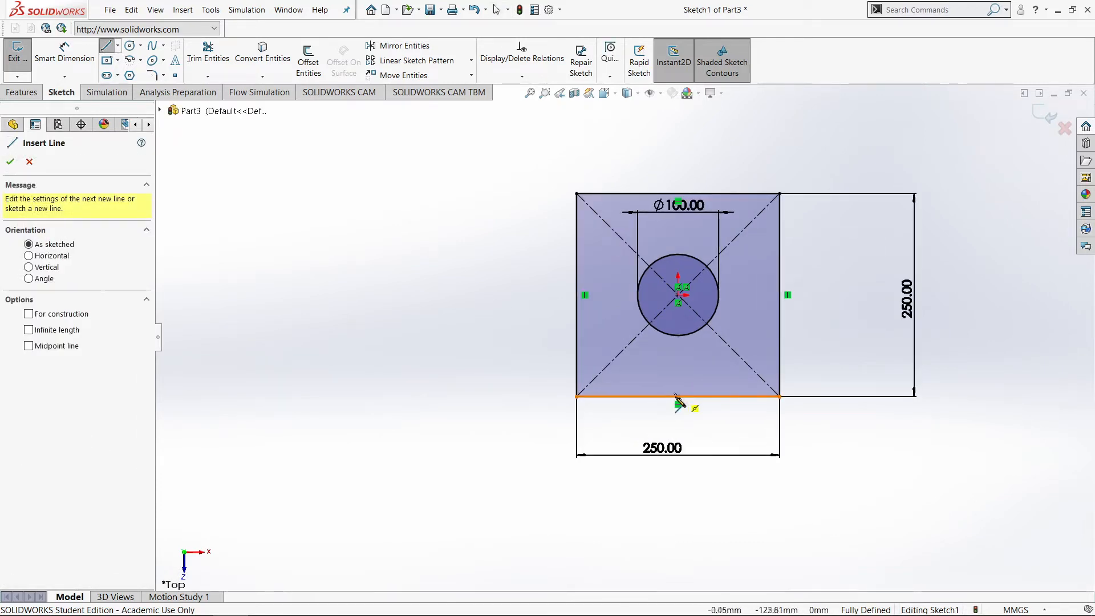
click(677, 397)
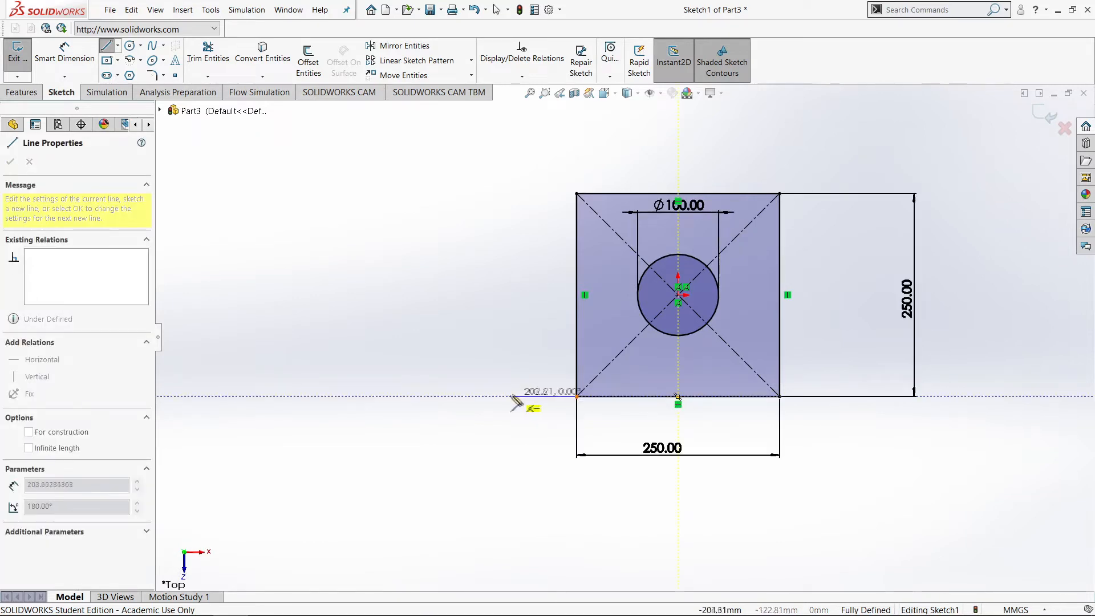
click(473, 397)
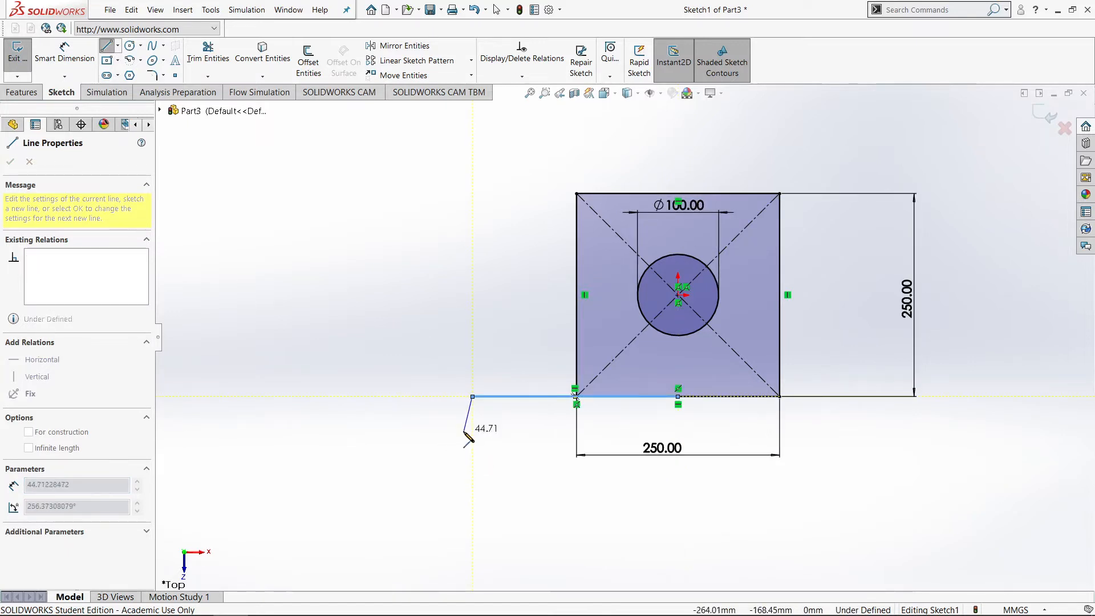
key(Escape)
key(l)
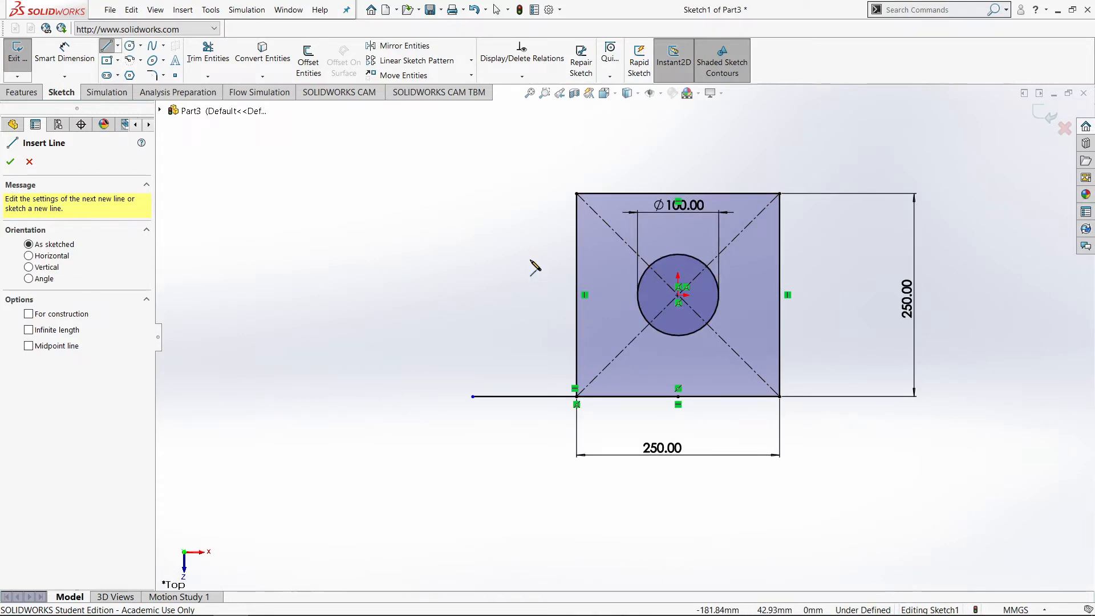
right_drag(499, 262, 356, 267)
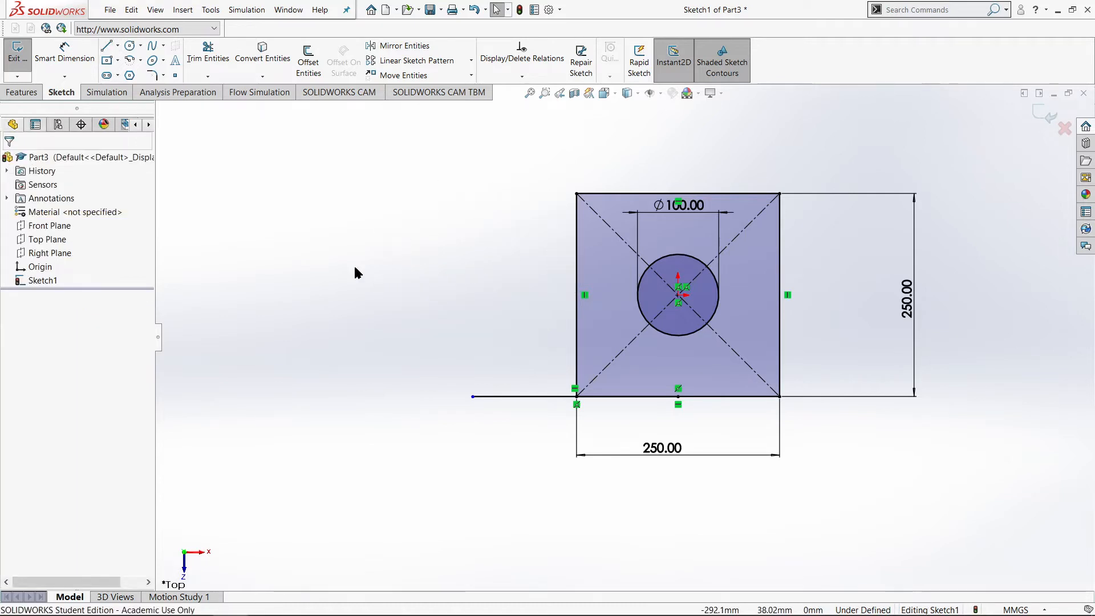
right_drag(416, 176, 272, 209)
Step: Sketch a horizontal line about 251 mm long from the bottom side's midpoint, running right past the square's lower-right corner
click(106, 46)
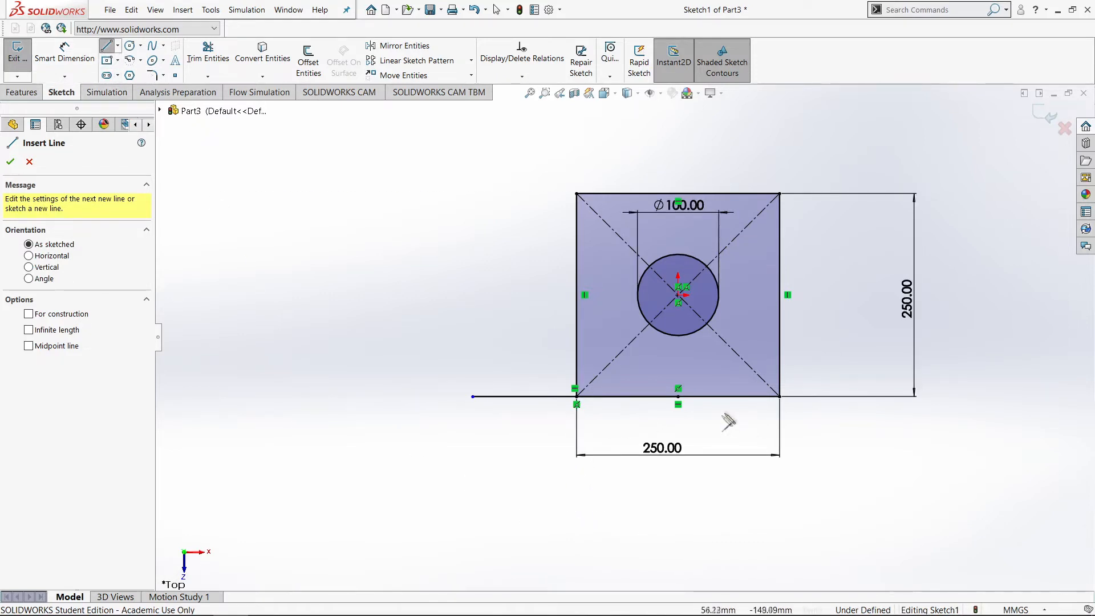
click(678, 396)
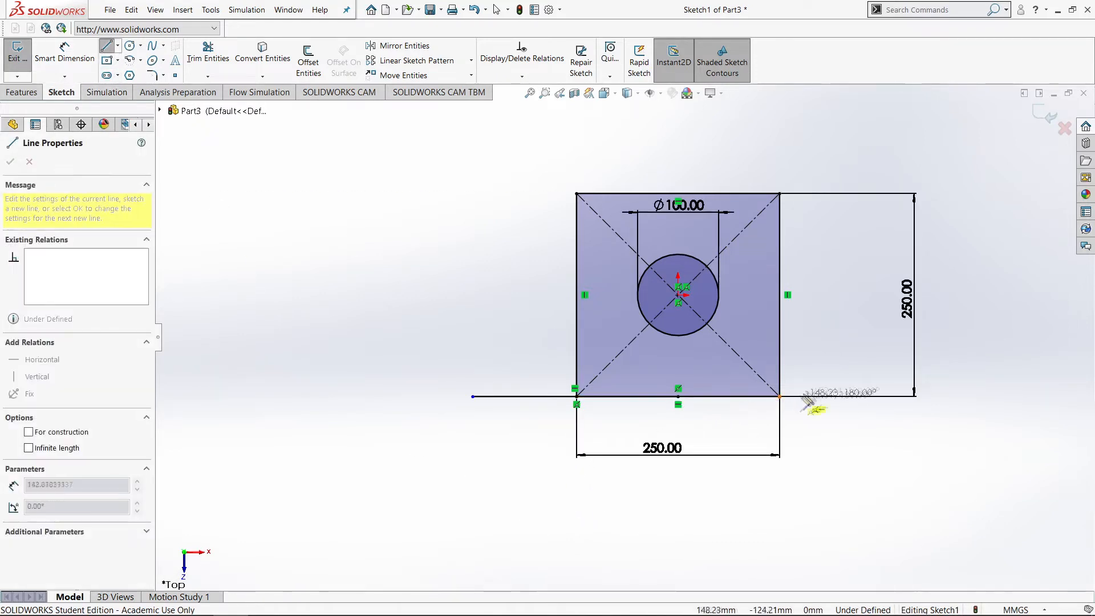
scroll(946, 396, down, 2)
scroll(964, 393, up, 2)
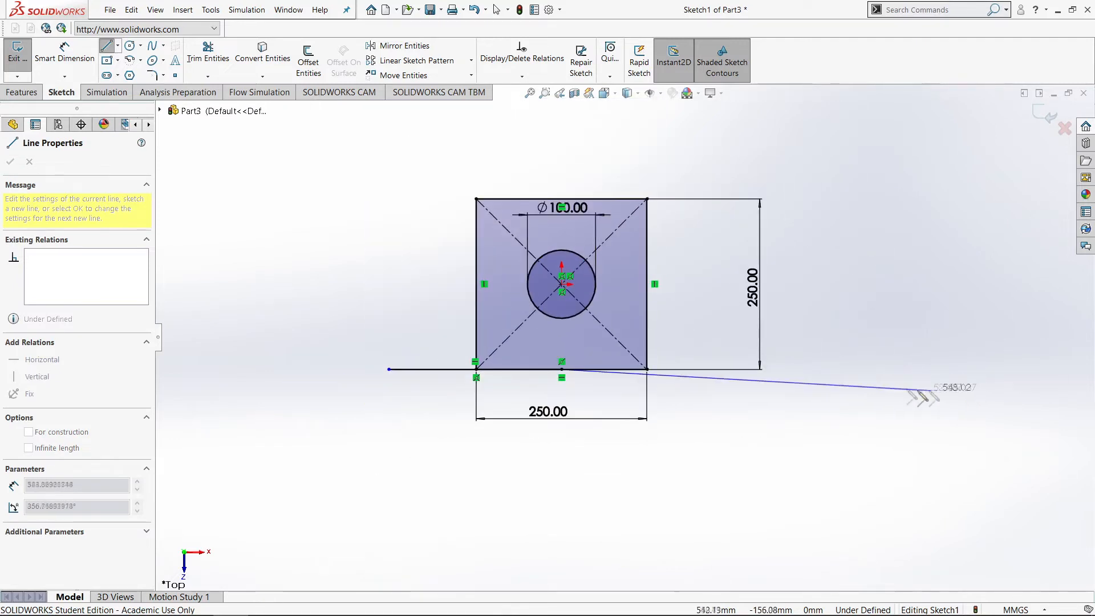
scroll(835, 377, up, 1)
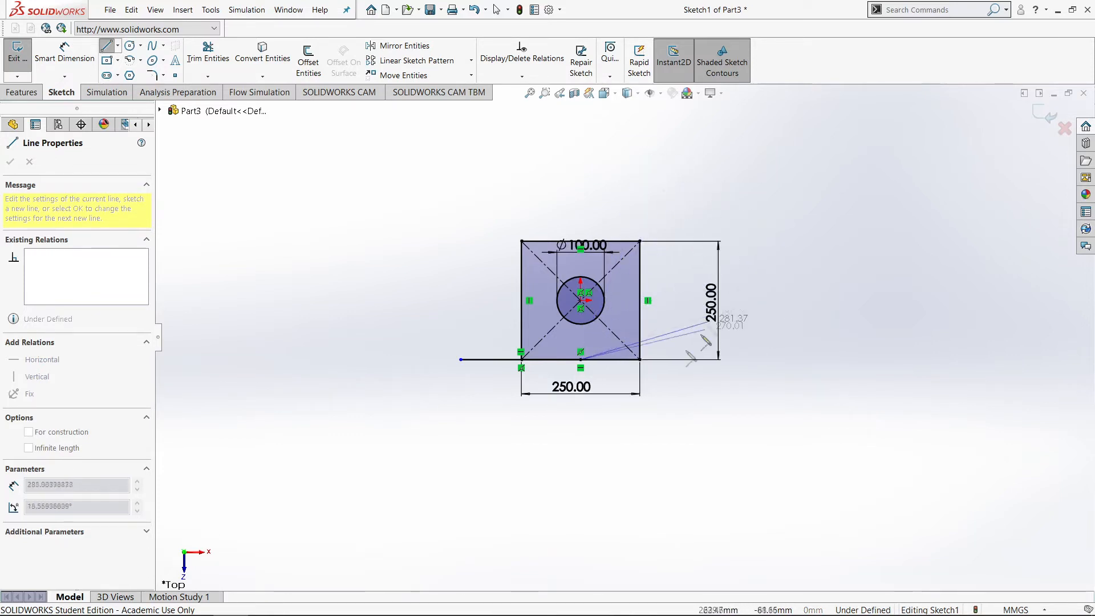
scroll(735, 369, down, 5)
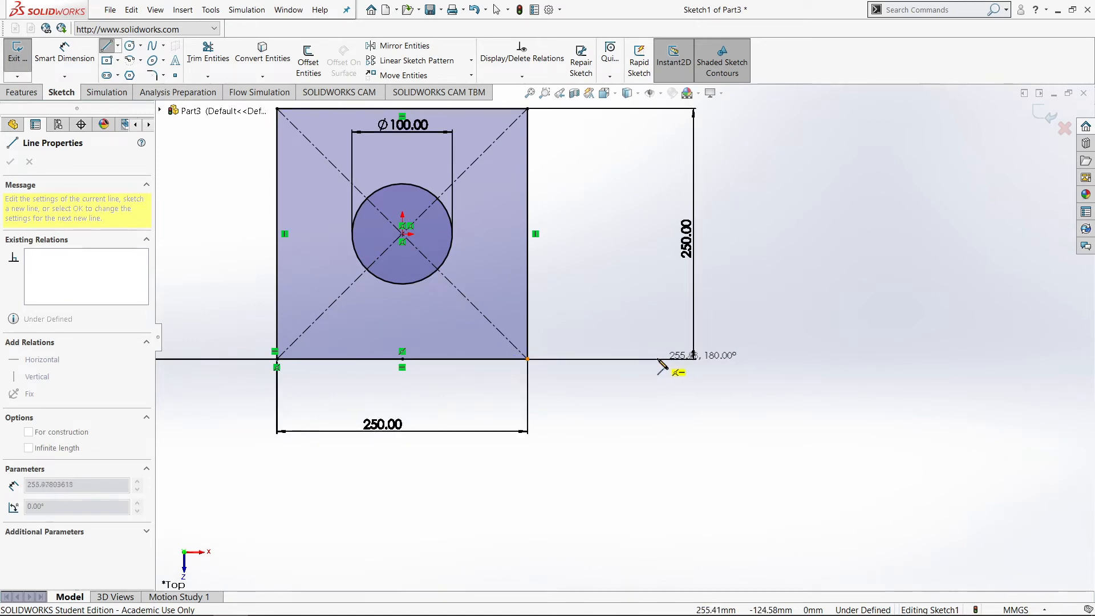
click(654, 359)
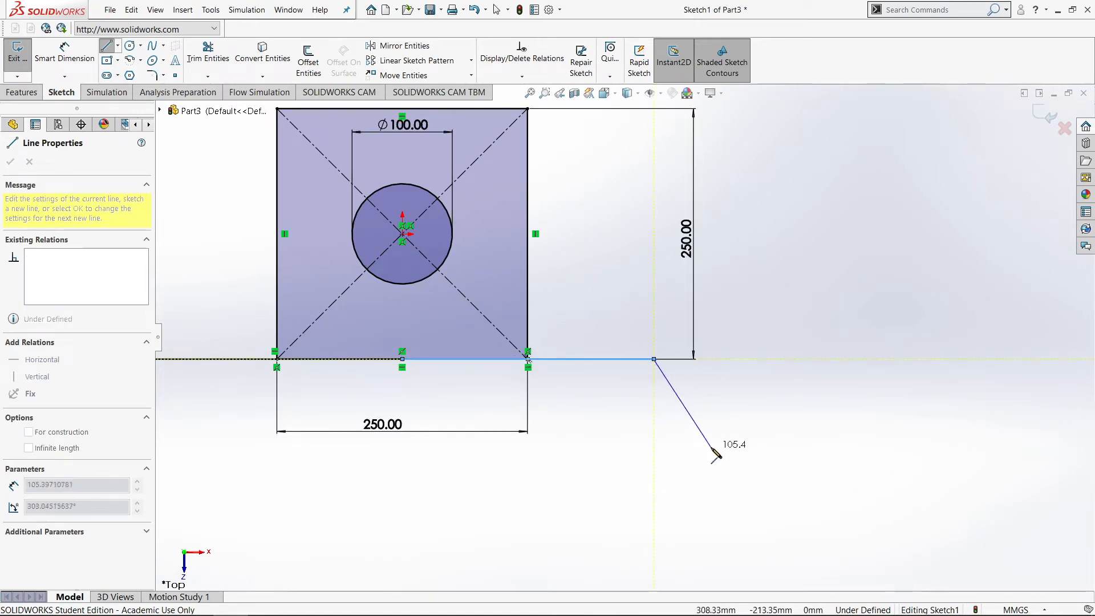
key(Escape)
Step: Dimension the left horizontal line below the square and set its length to 250 mm
right_drag(650, 376, 646, 347)
scroll(458, 382, up, 2)
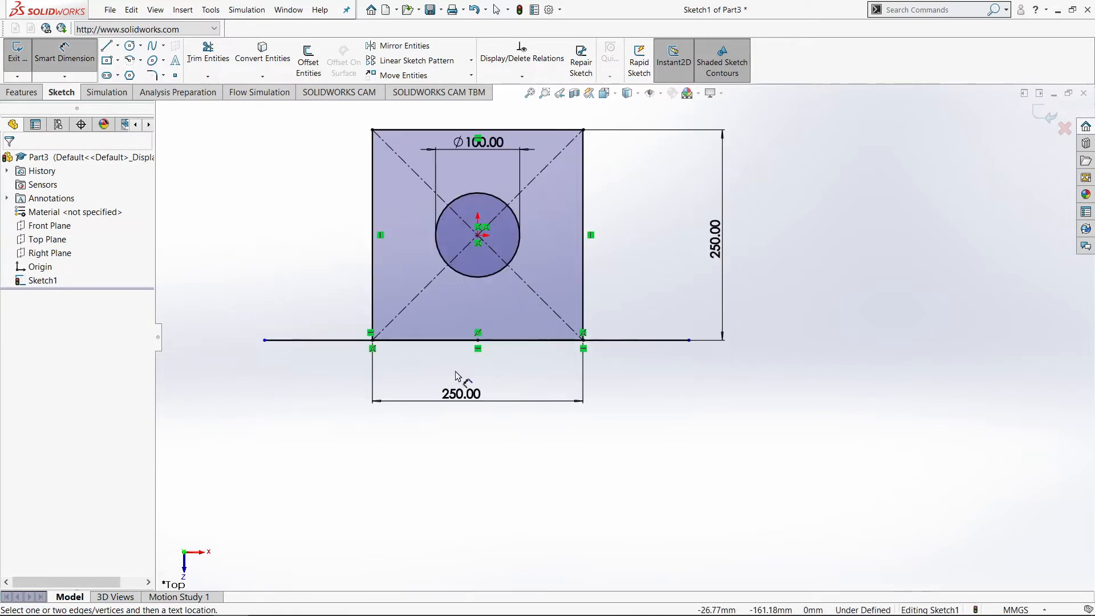
scroll(458, 377, up, 3)
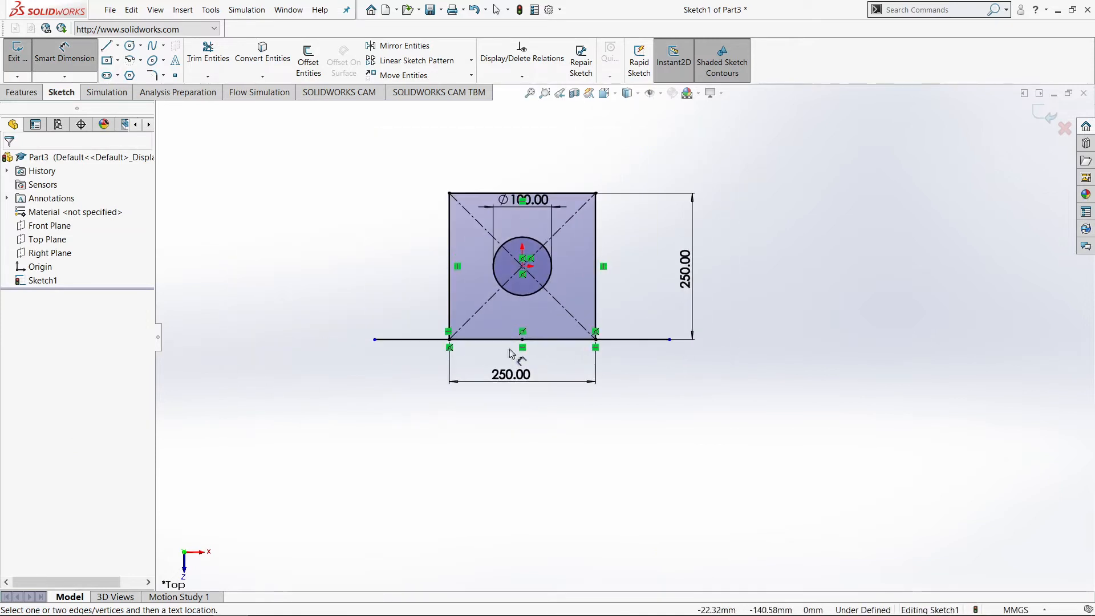
click(421, 340)
click(433, 478)
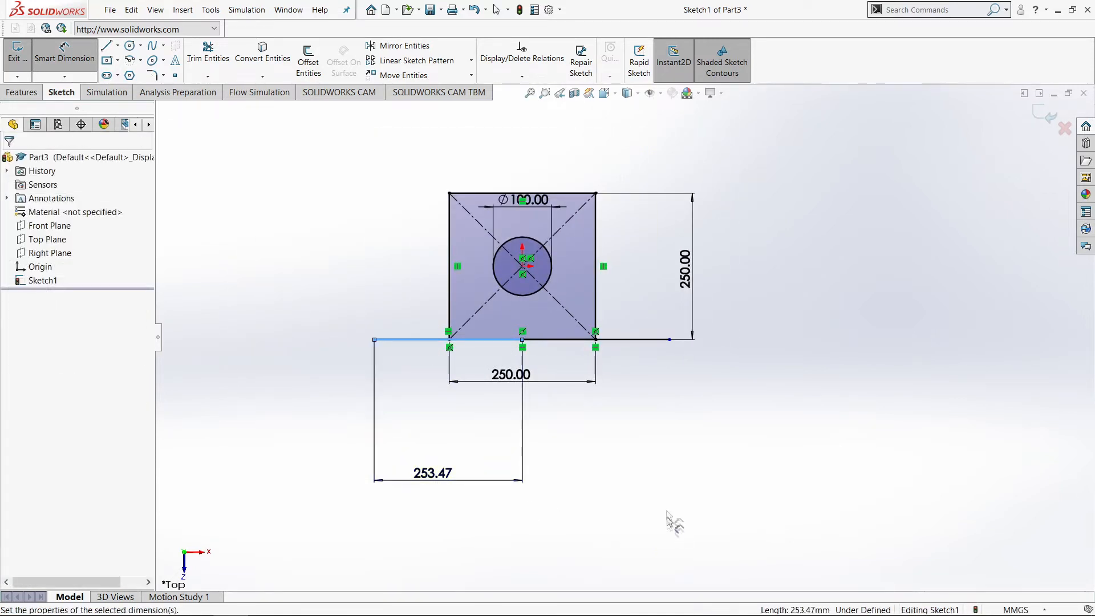
text(250)
key(Return)
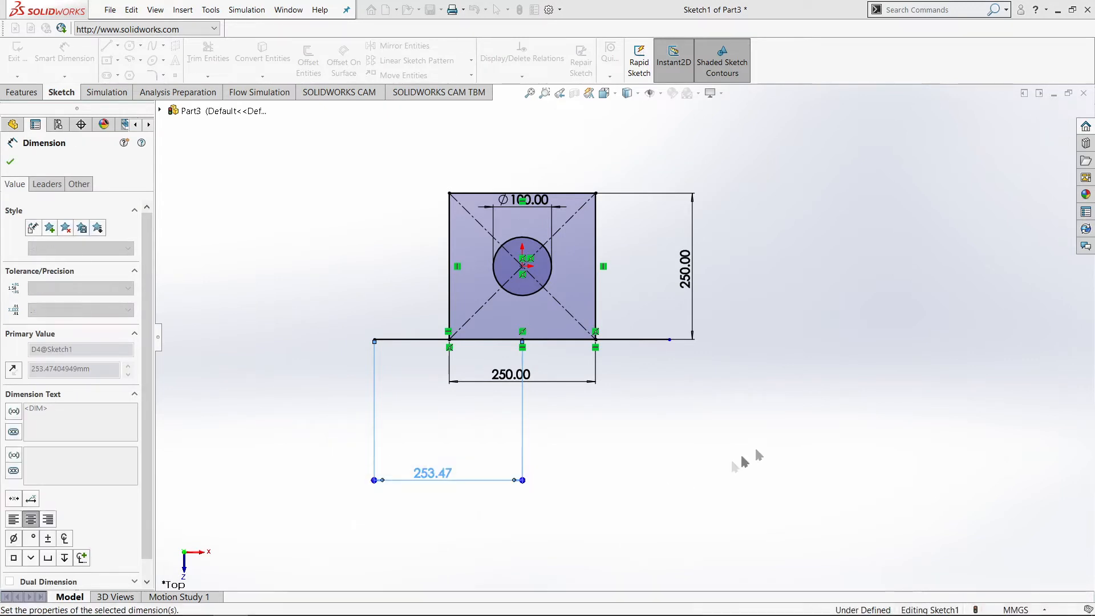
Step: Dimension the right horizontal line from the bottom side's midpoint and set its length to 250 mm
click(639, 341)
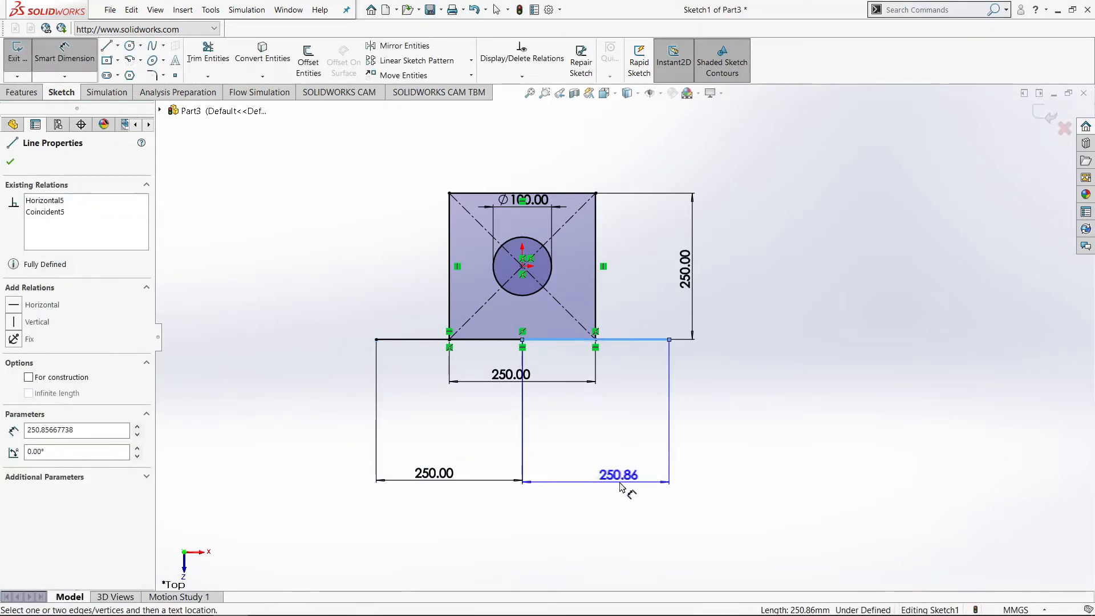
click(618, 486)
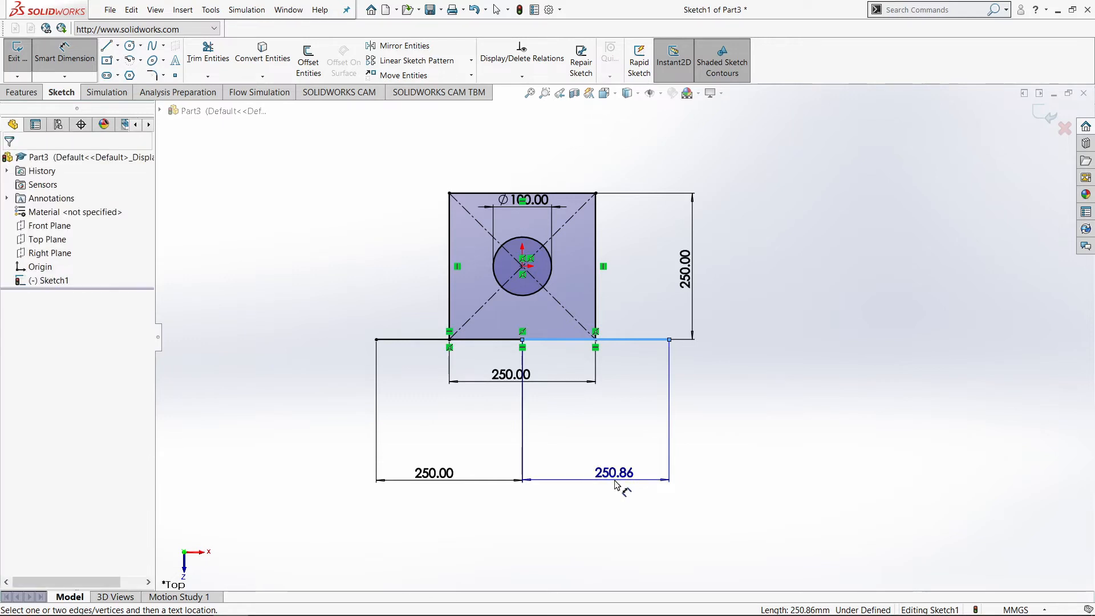
text(250)
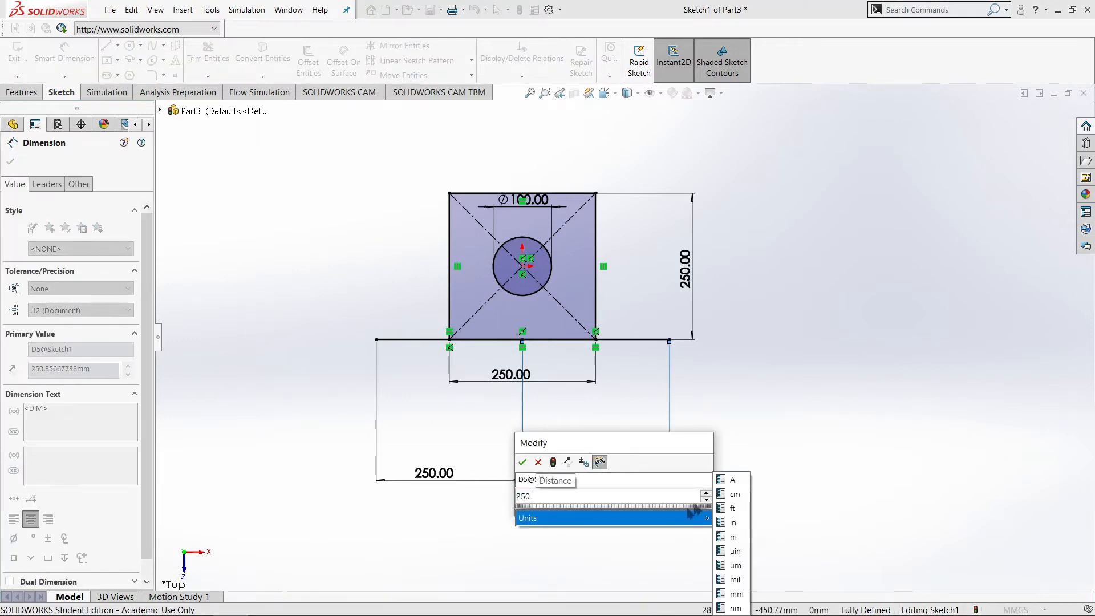
key(Return)
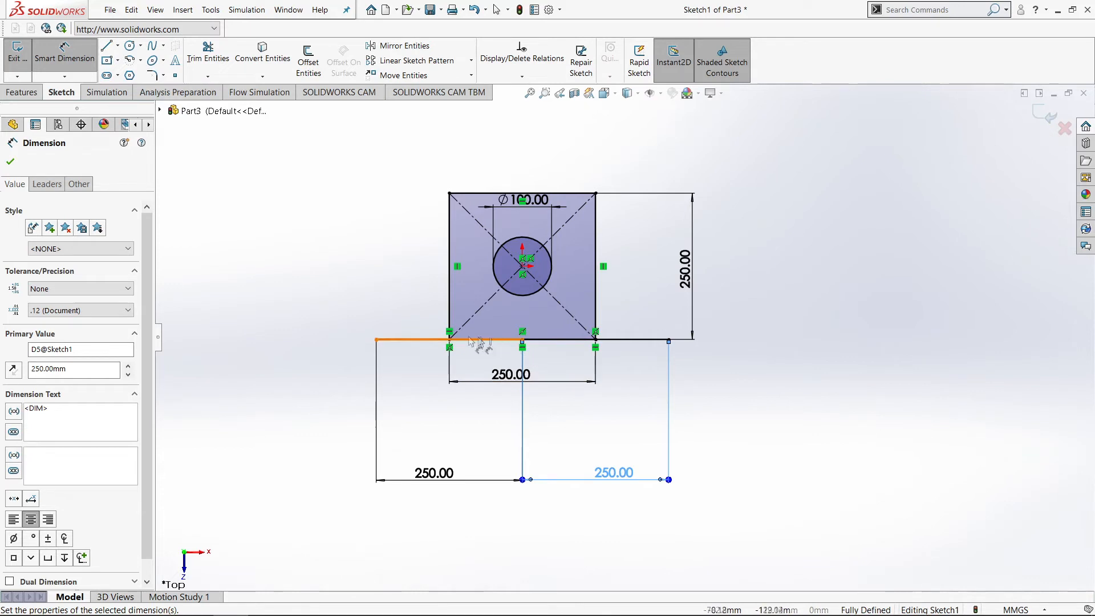
key(l)
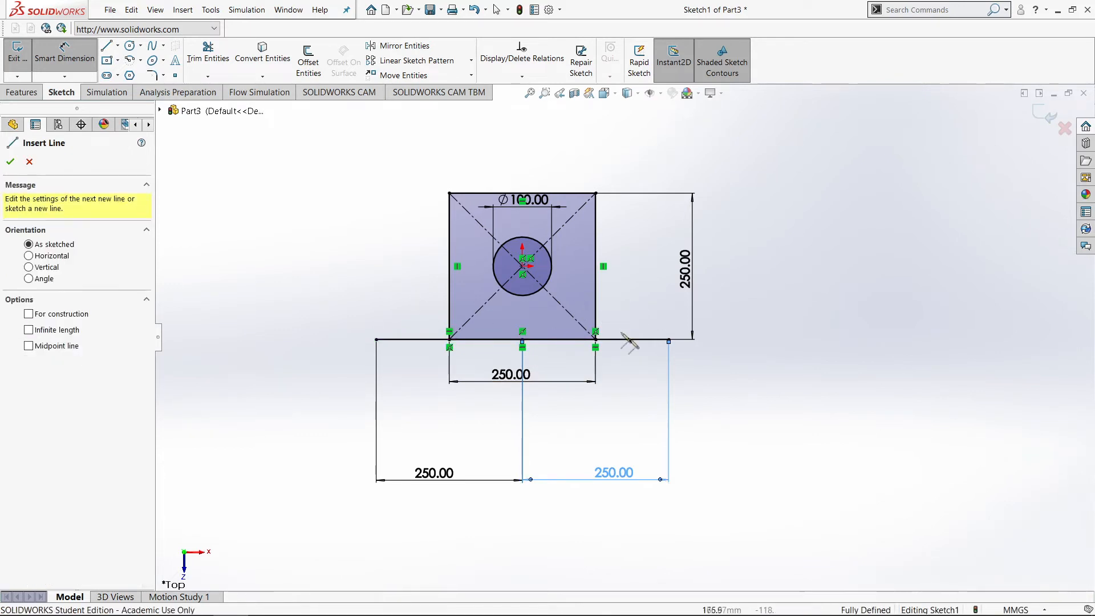
click(668, 340)
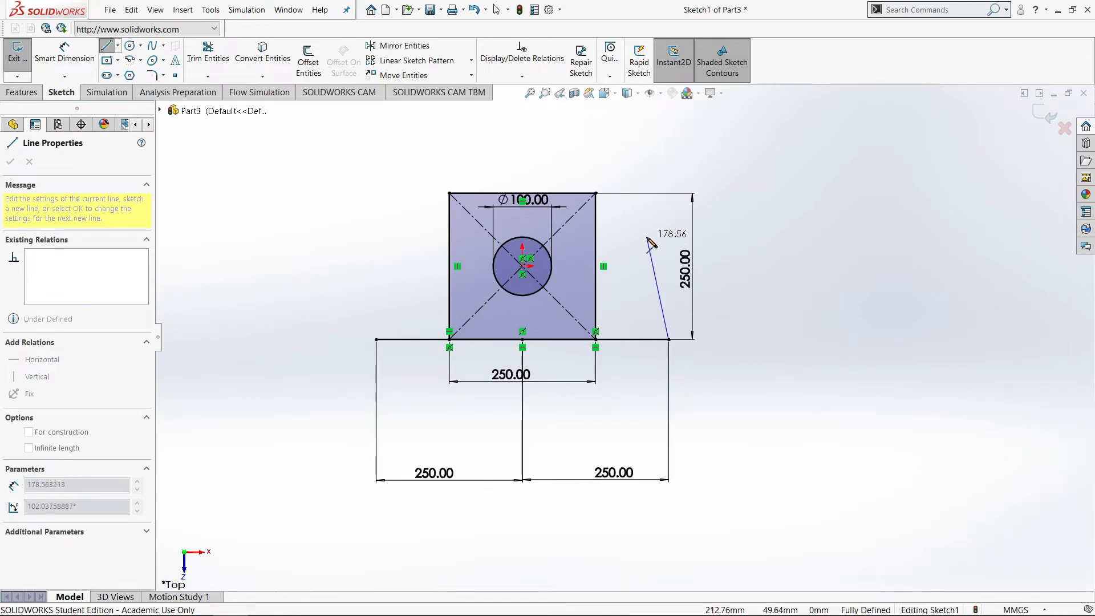
scroll(672, 341, down, 2)
scroll(665, 303, up, 3)
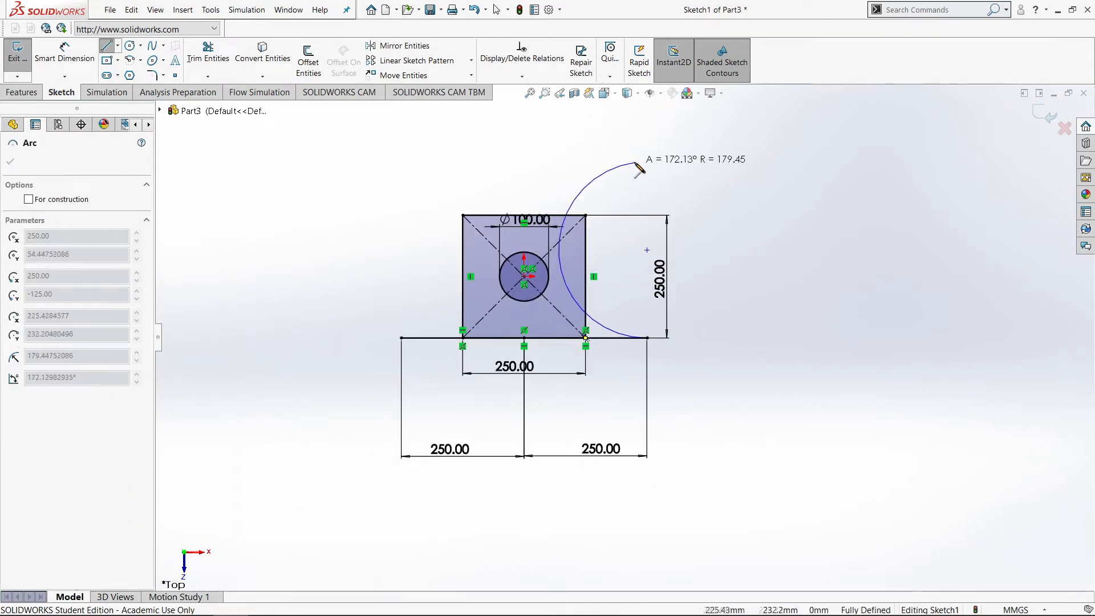
scroll(604, 178, down, 1)
scroll(632, 182, up, 1)
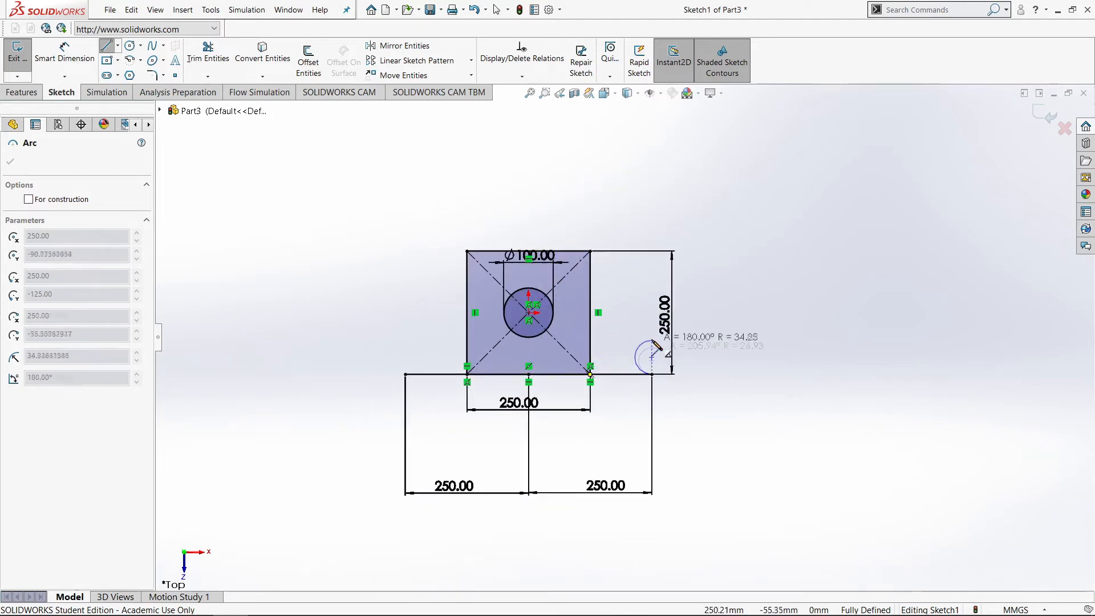
key(Escape)
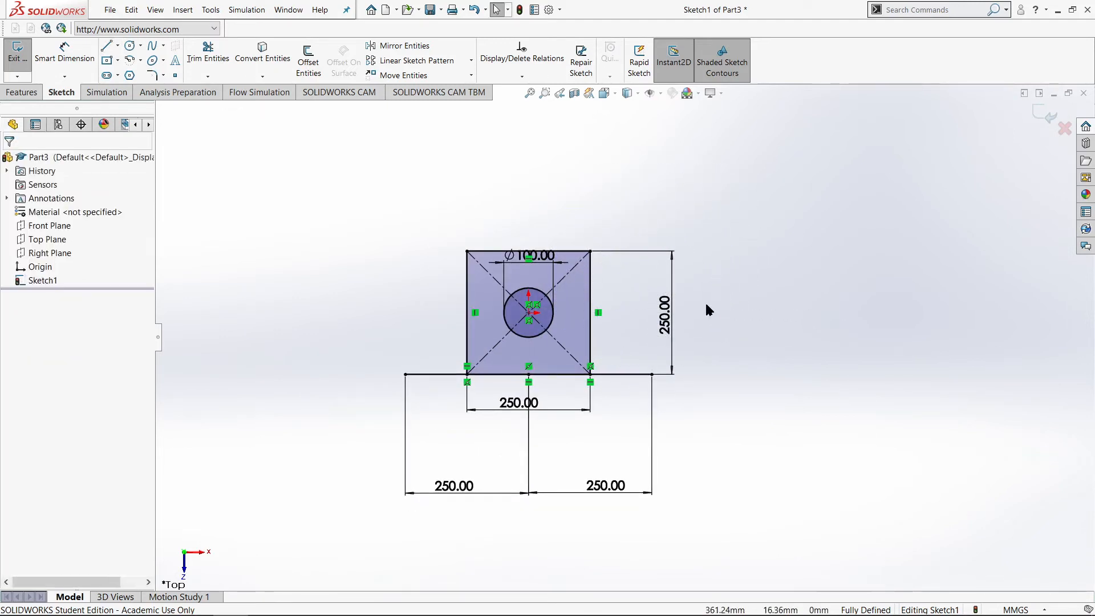
key(l)
scroll(664, 348, down, 1)
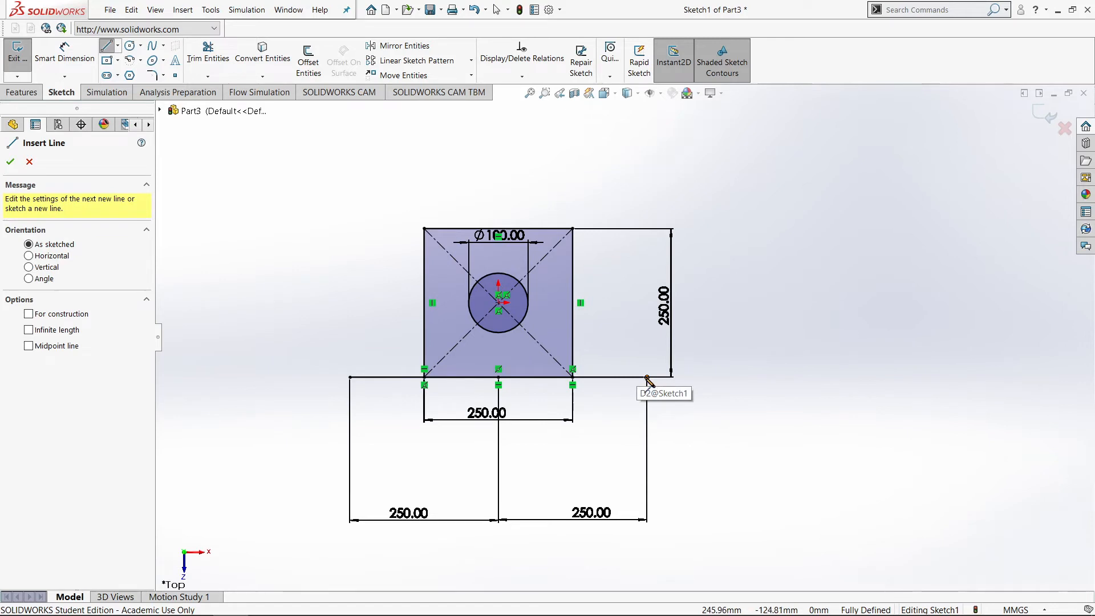
click(648, 378)
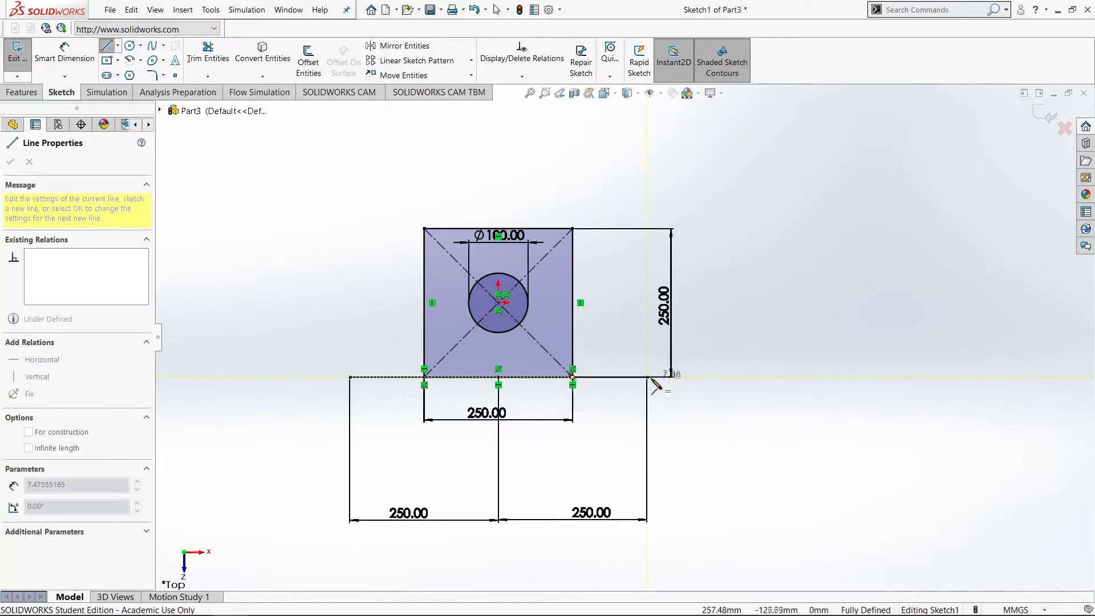
mouse_move(648, 377)
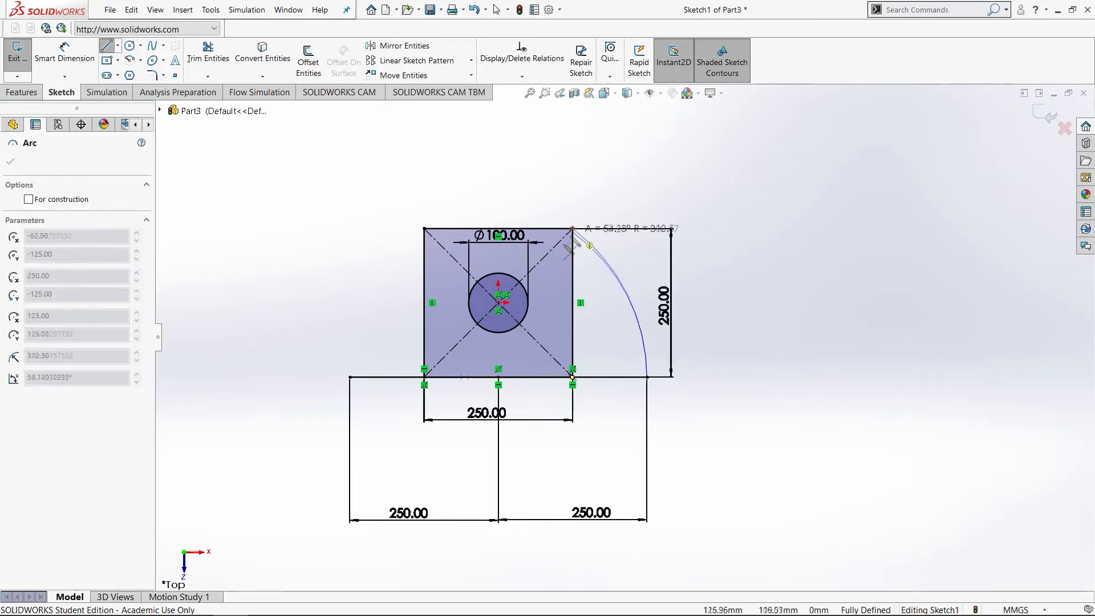
key(Escape)
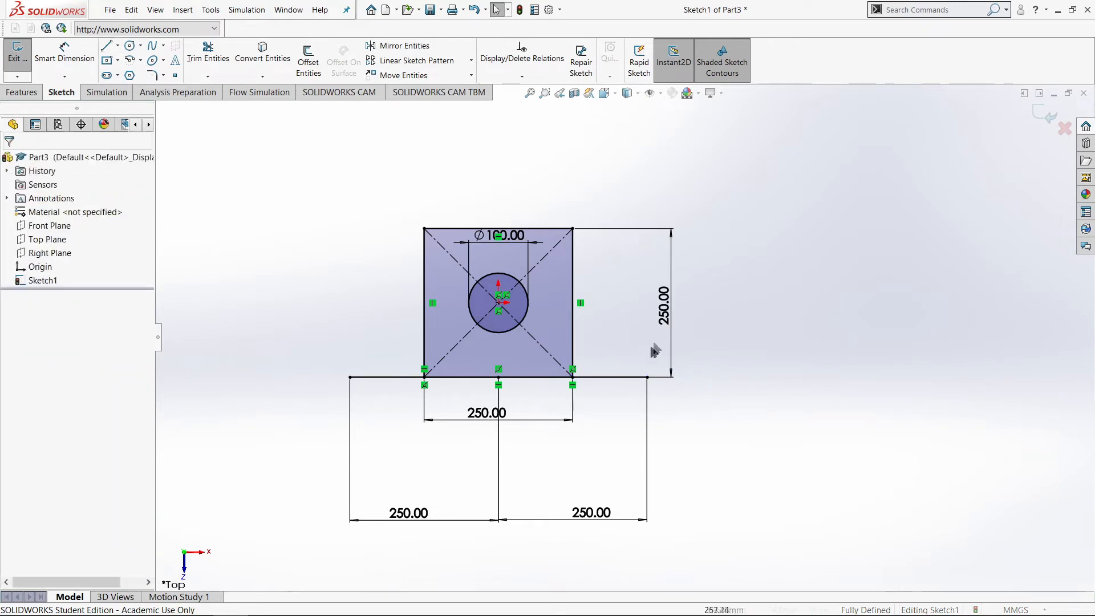
Step: Try to sketch a slanted line from the right base line's outer end to a point above the square
key(l)
click(647, 377)
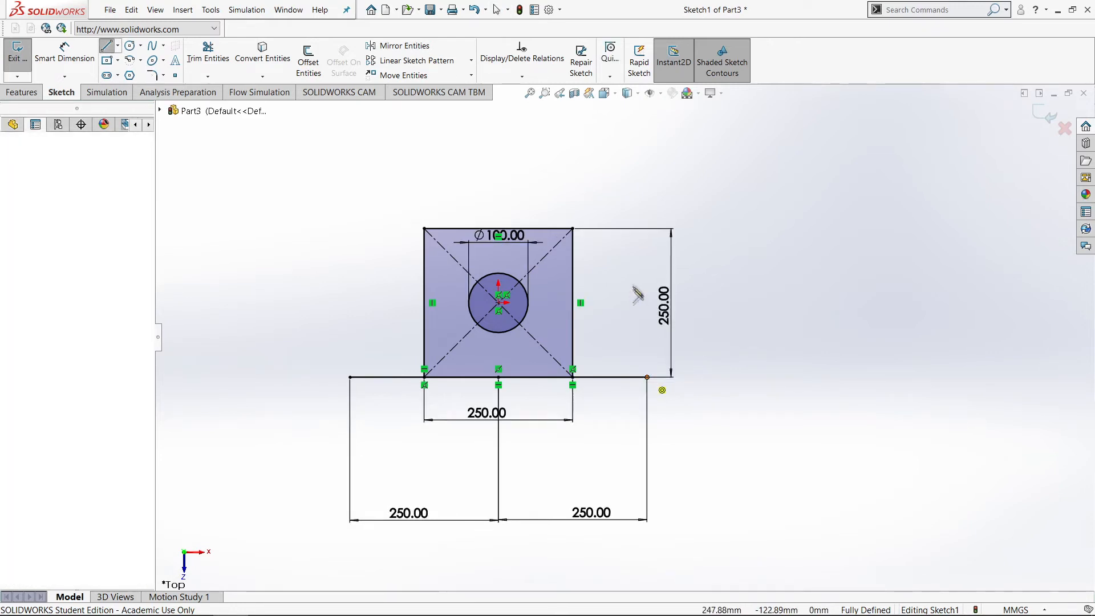
scroll(579, 183, up, 4)
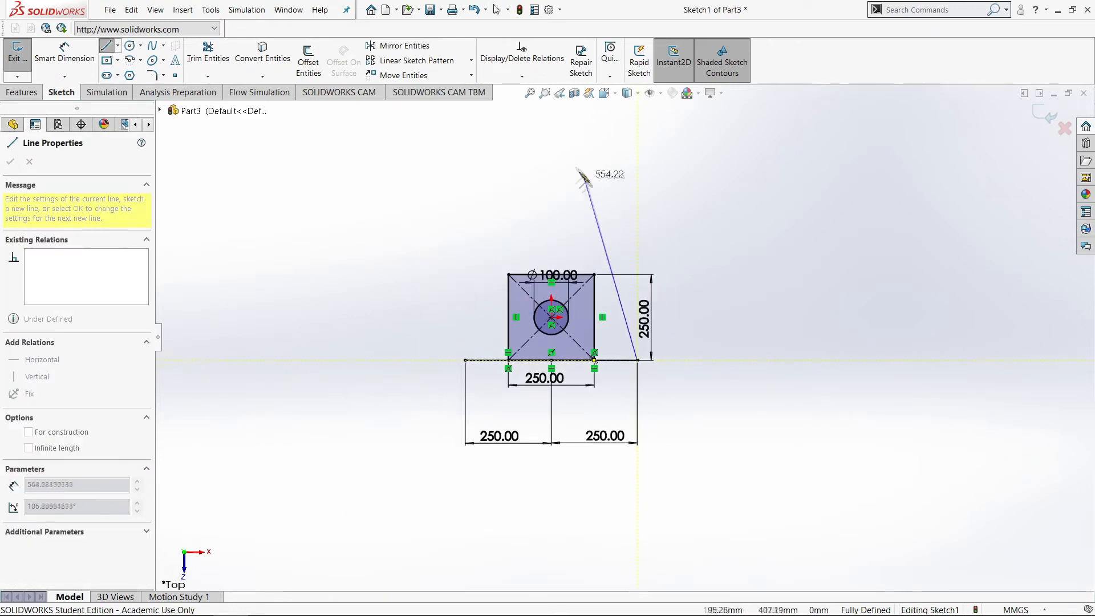
scroll(613, 166, up, 1)
right_click(613, 167)
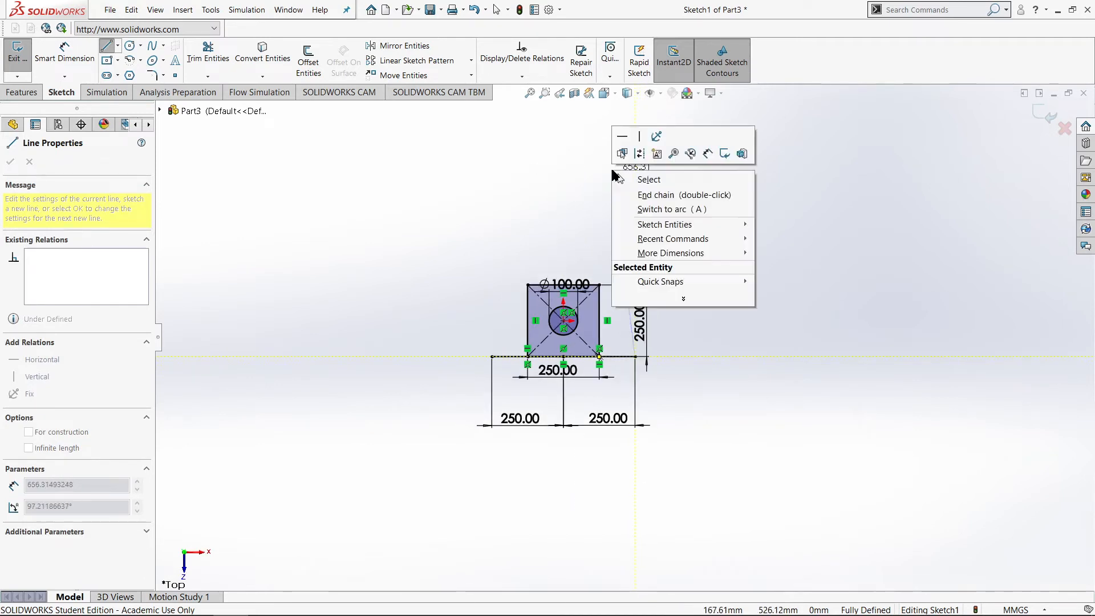
click(571, 176)
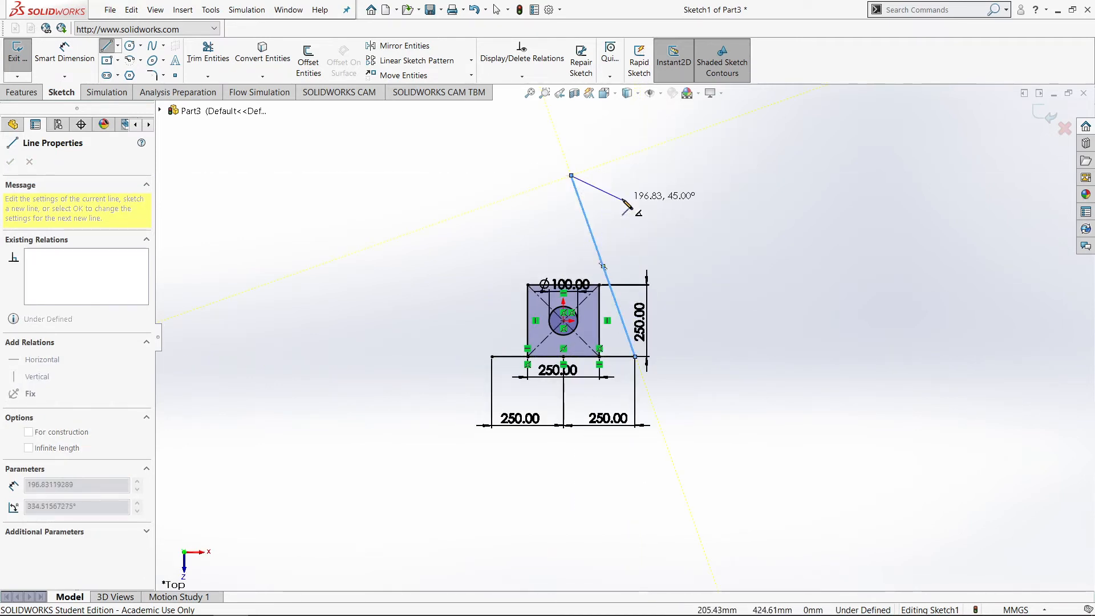
key(Escape)
key(ctrl+z)
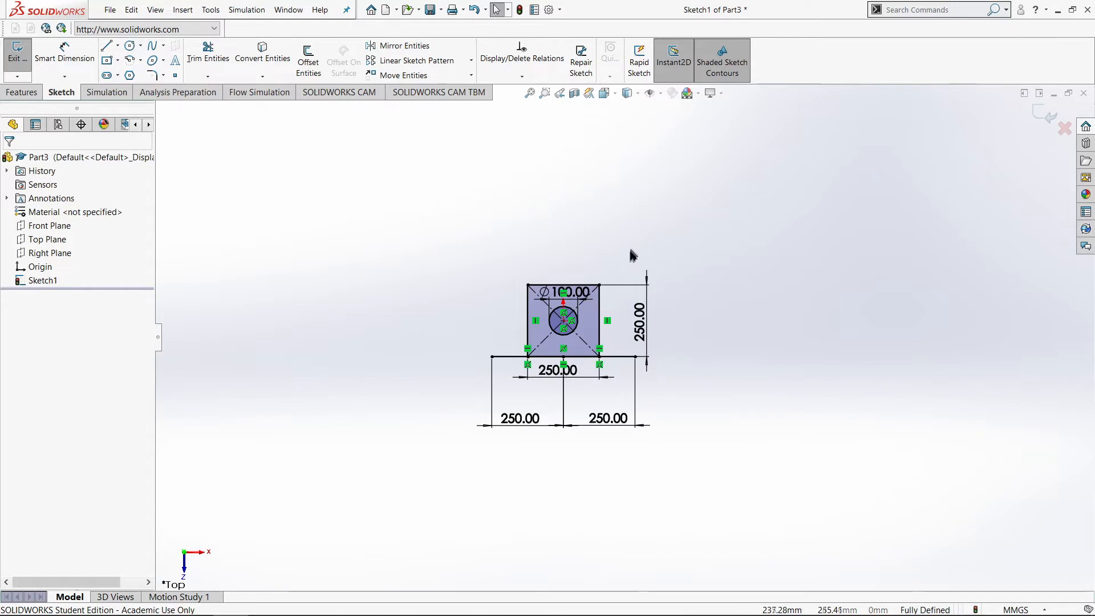
key(l)
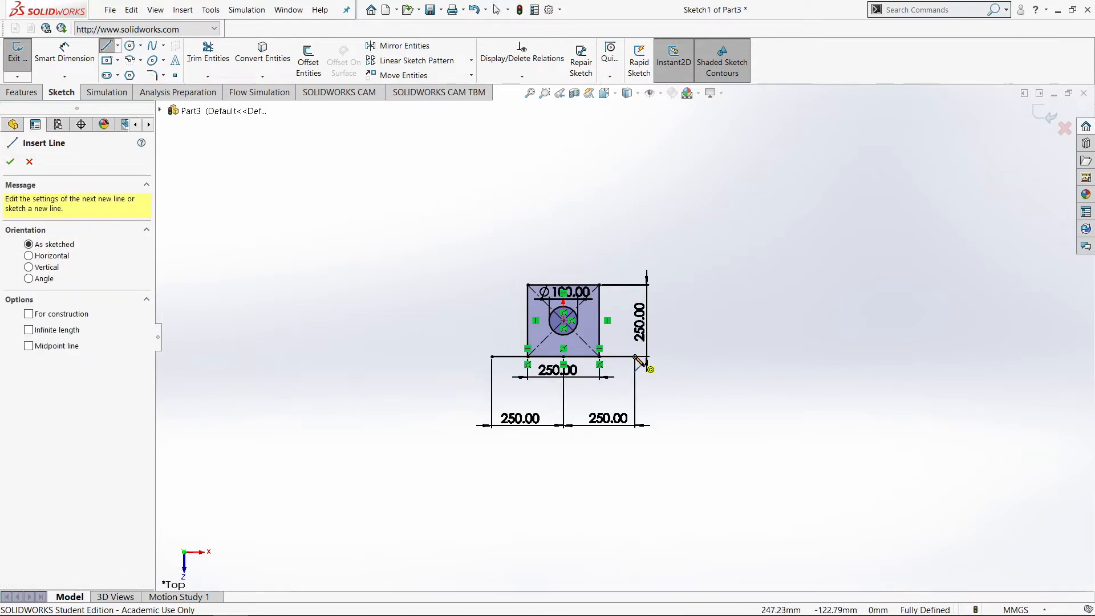
click(635, 357)
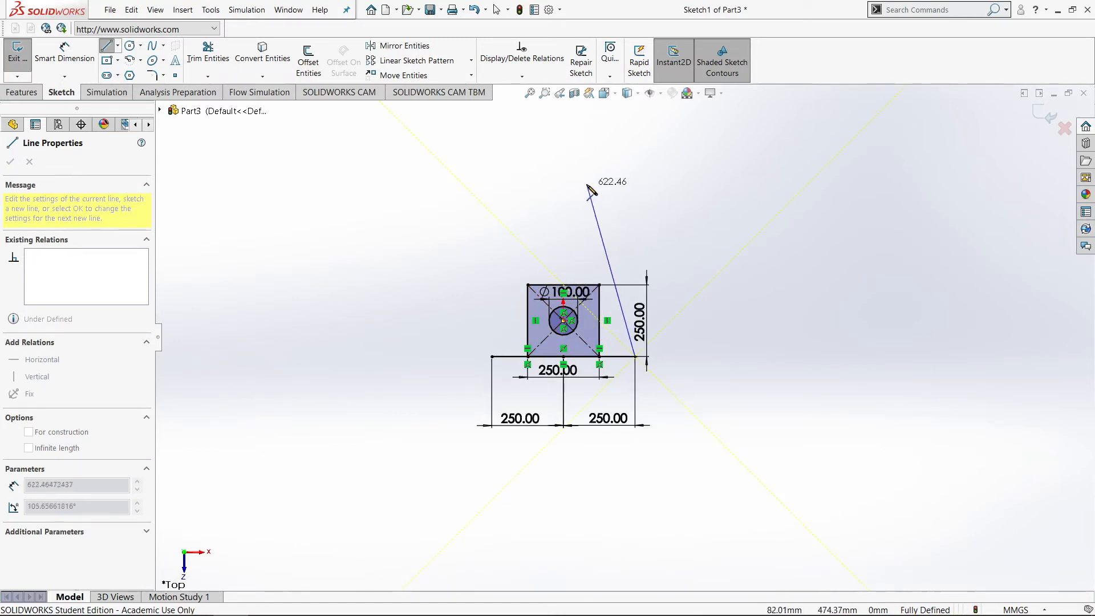
scroll(591, 189, up, 1)
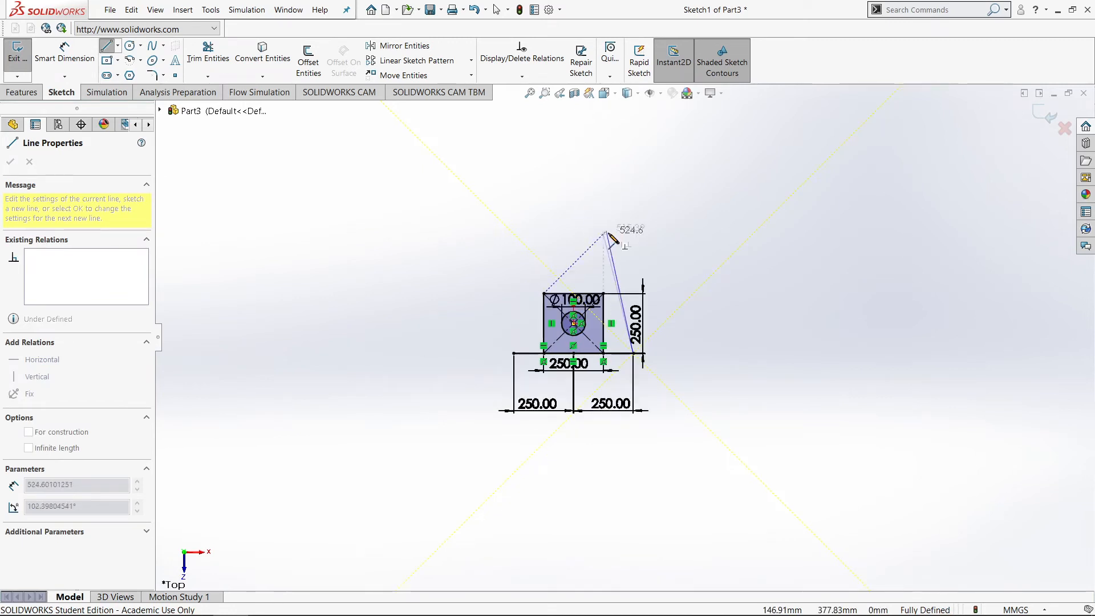
scroll(607, 233, down, 5)
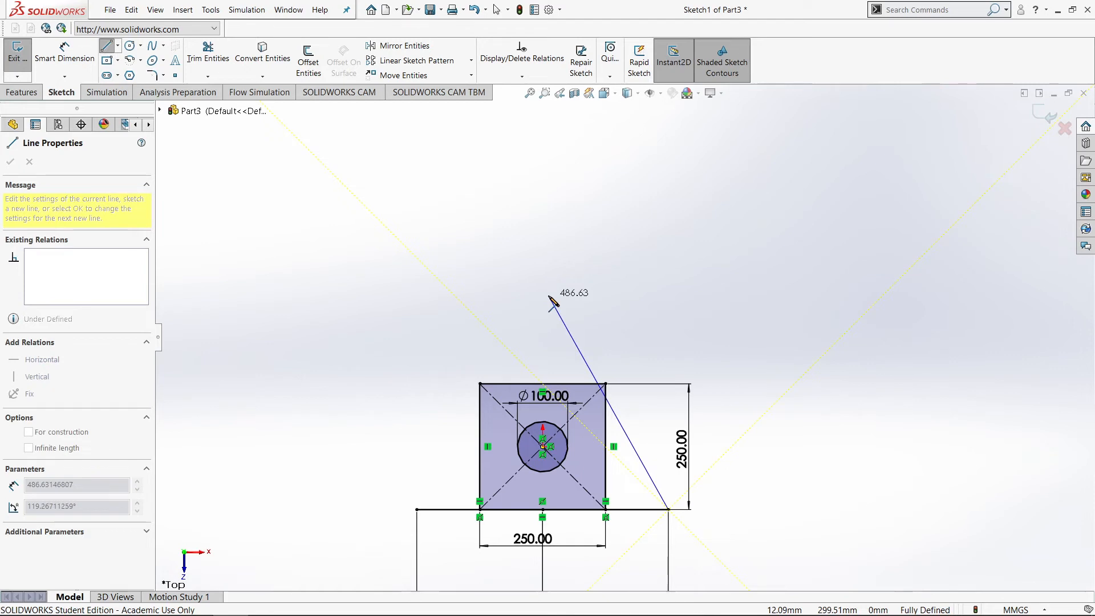
key(Escape)
scroll(781, 436, down, 1)
scroll(741, 421, up, 3)
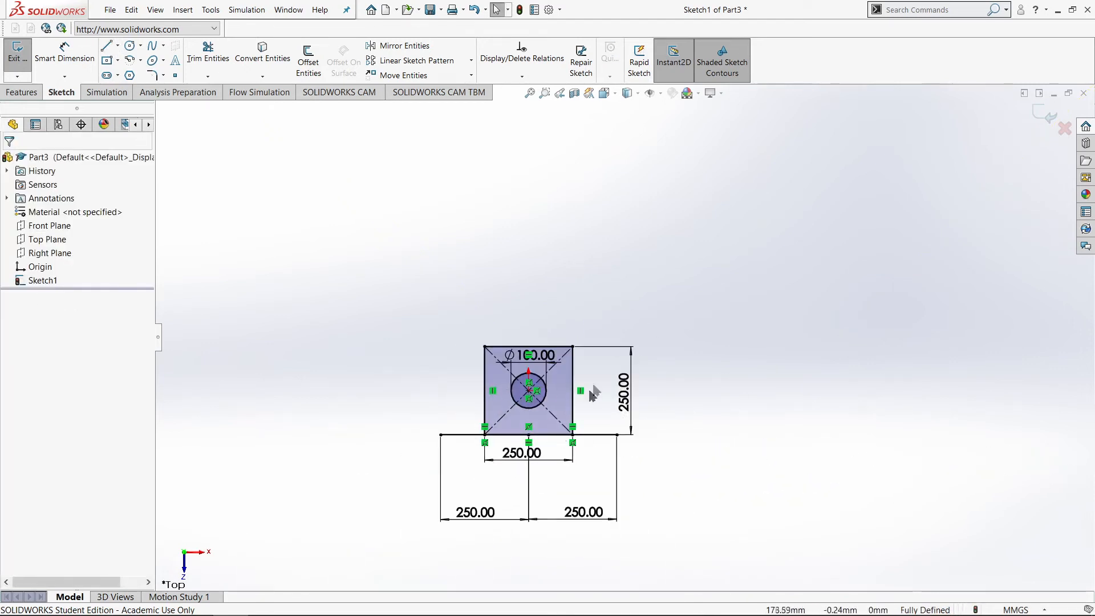
Step: Set both the height and the width of the square around the circle to 200 mm
scroll(596, 392, down, 2)
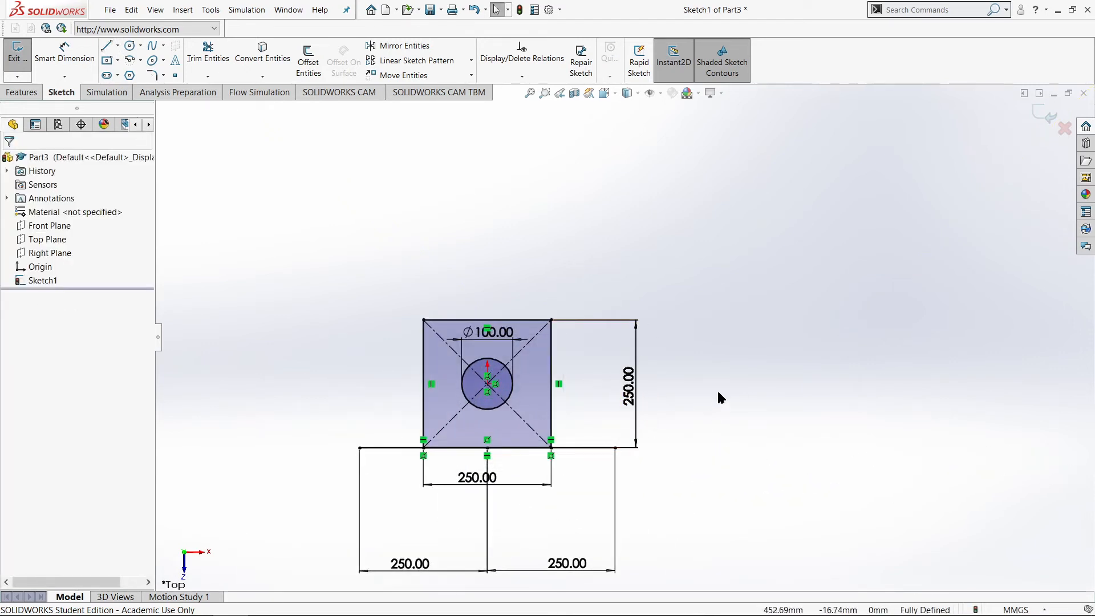
right_drag(793, 448, 790, 411)
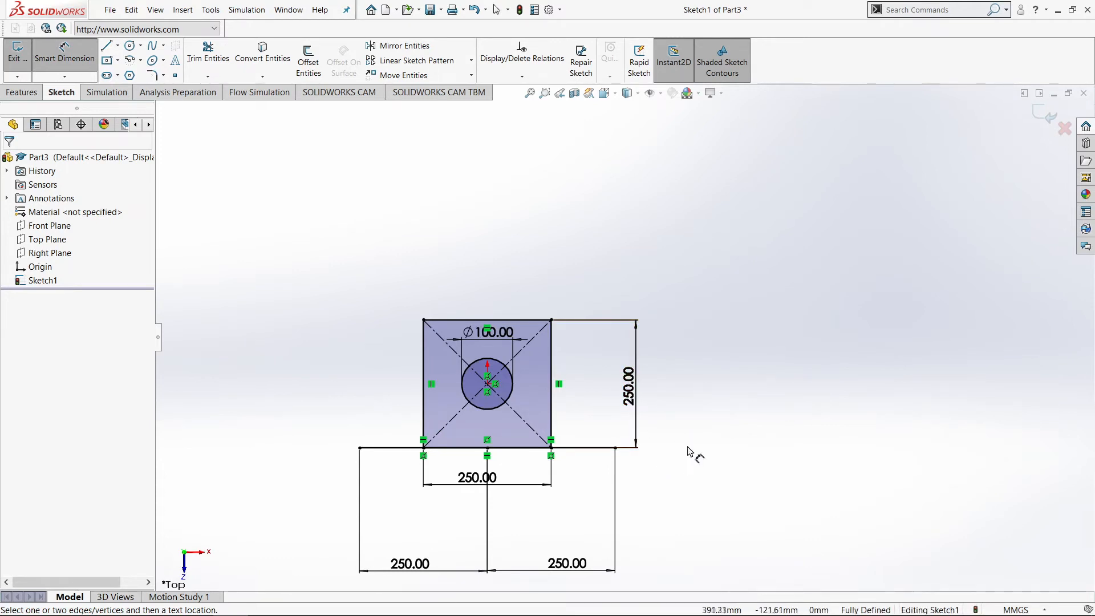
click(630, 386)
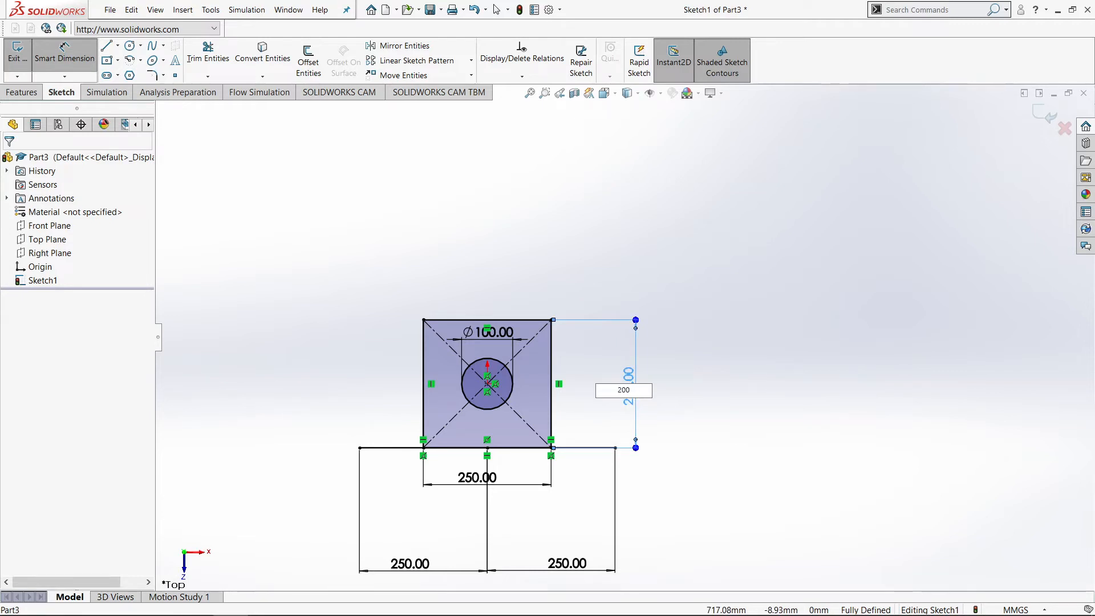
key(Return)
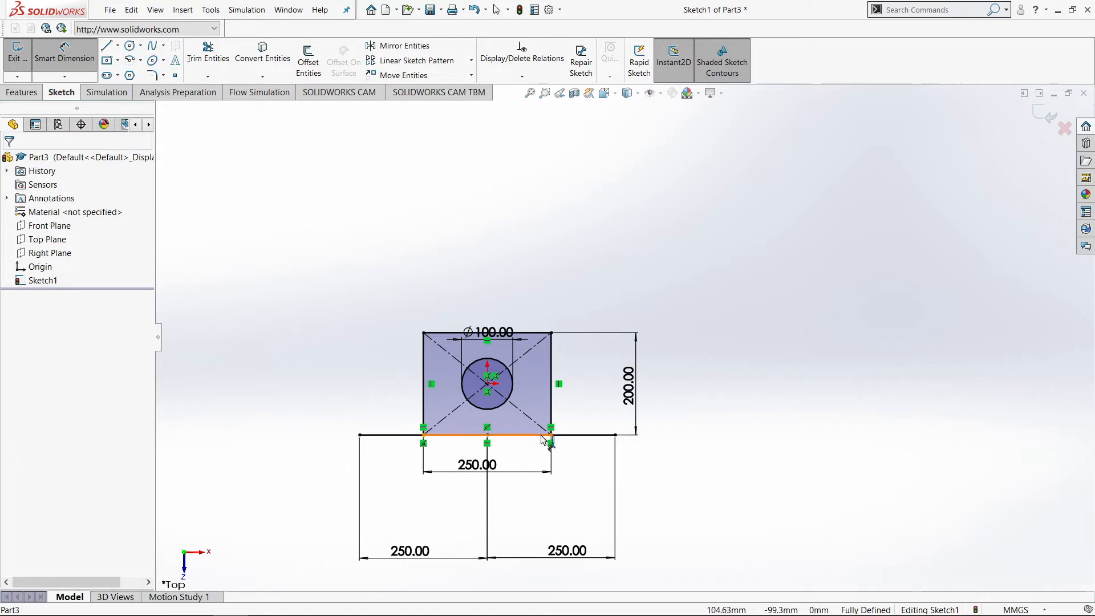
scroll(492, 473, down, 2)
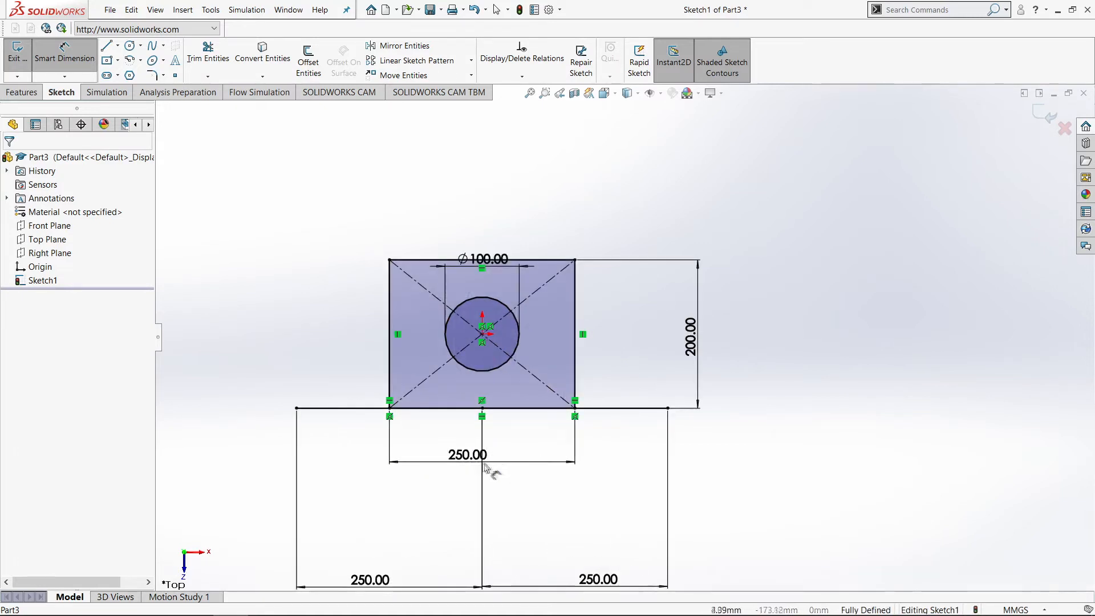
double_click(463, 457)
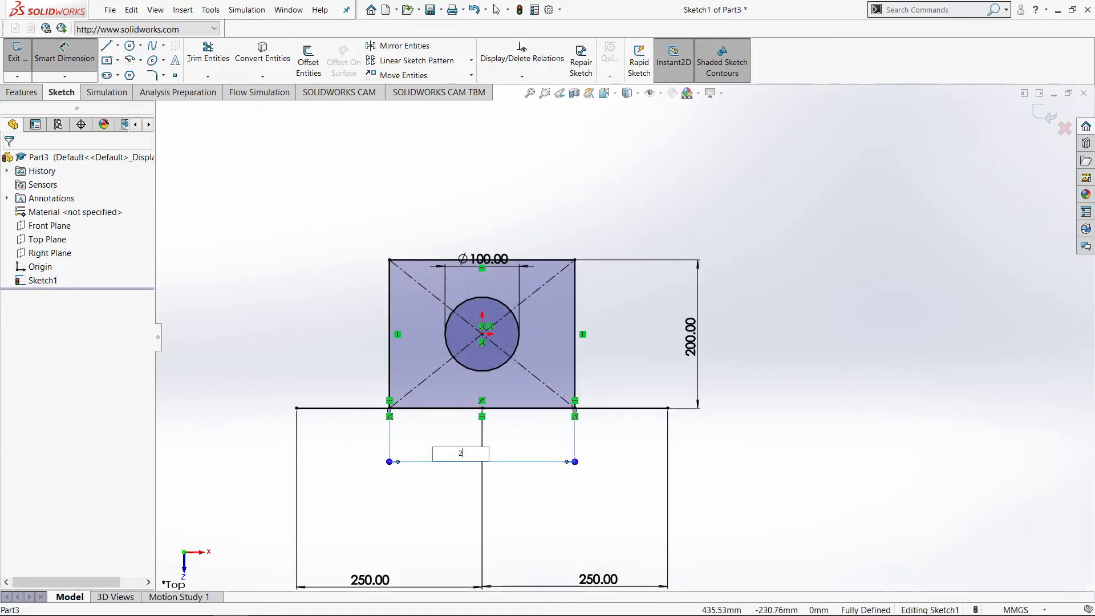
key(Return)
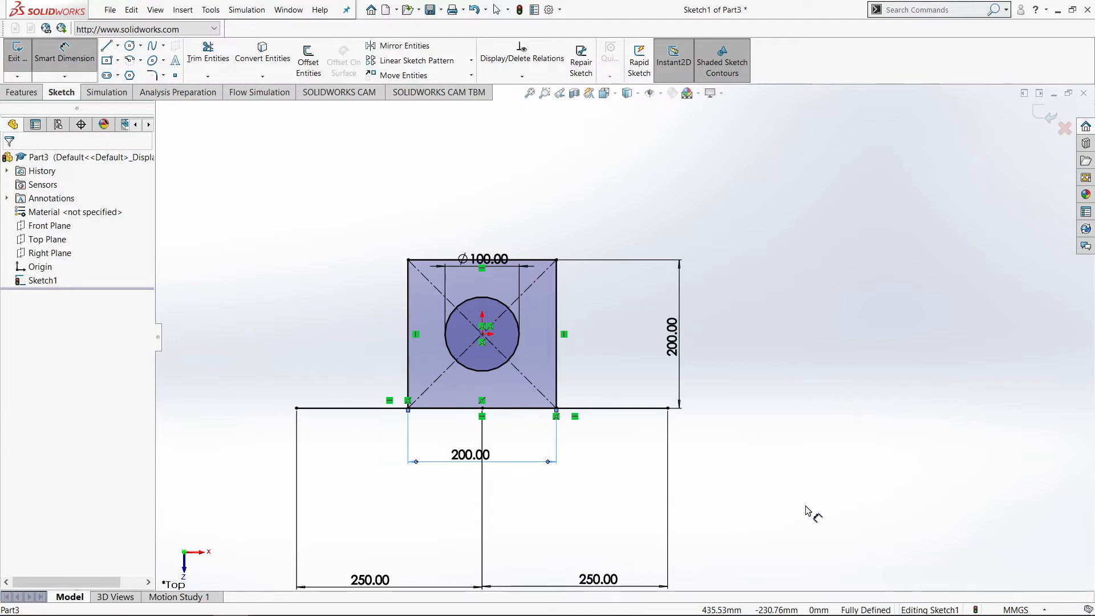
scroll(712, 395, up, 2)
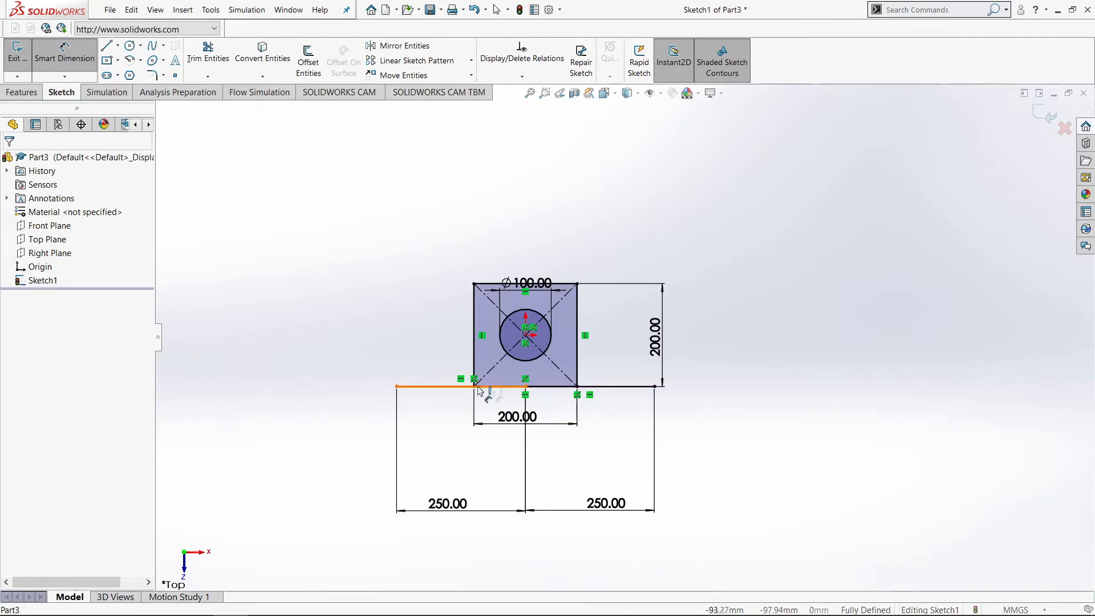
scroll(554, 393, down, 1)
scroll(536, 393, down, 1)
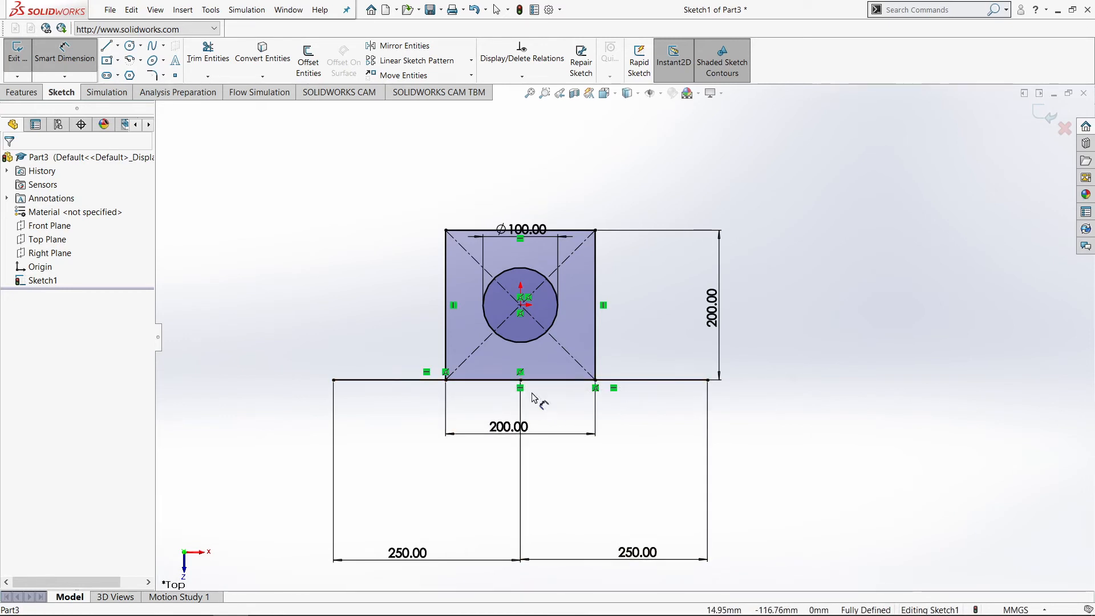
scroll(519, 391, down, 1)
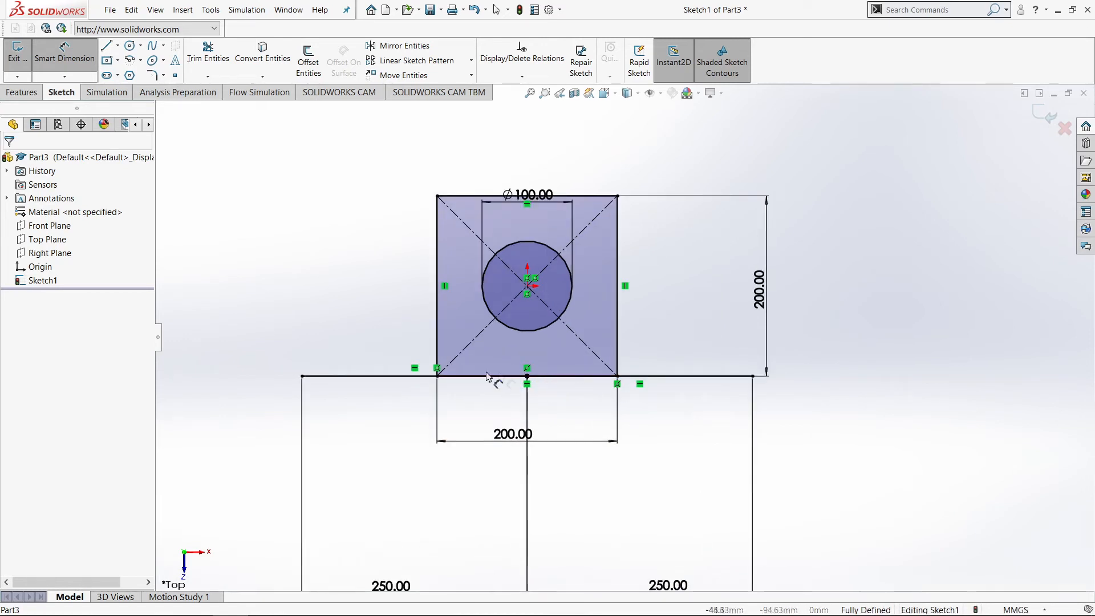
scroll(761, 316, down, 1)
scroll(599, 352, up, 1)
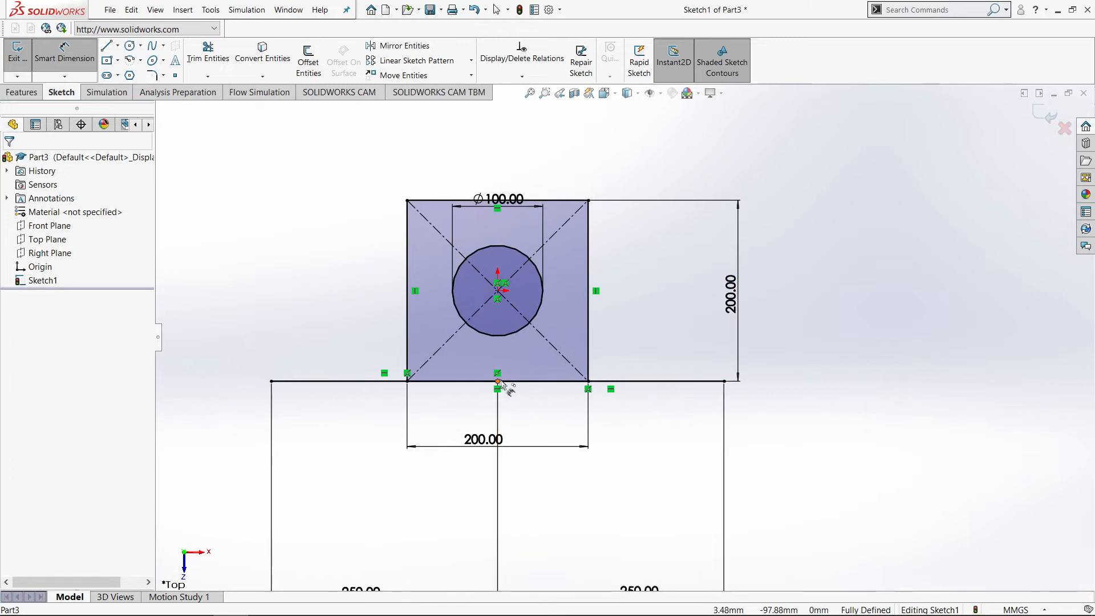
scroll(684, 257, down, 1)
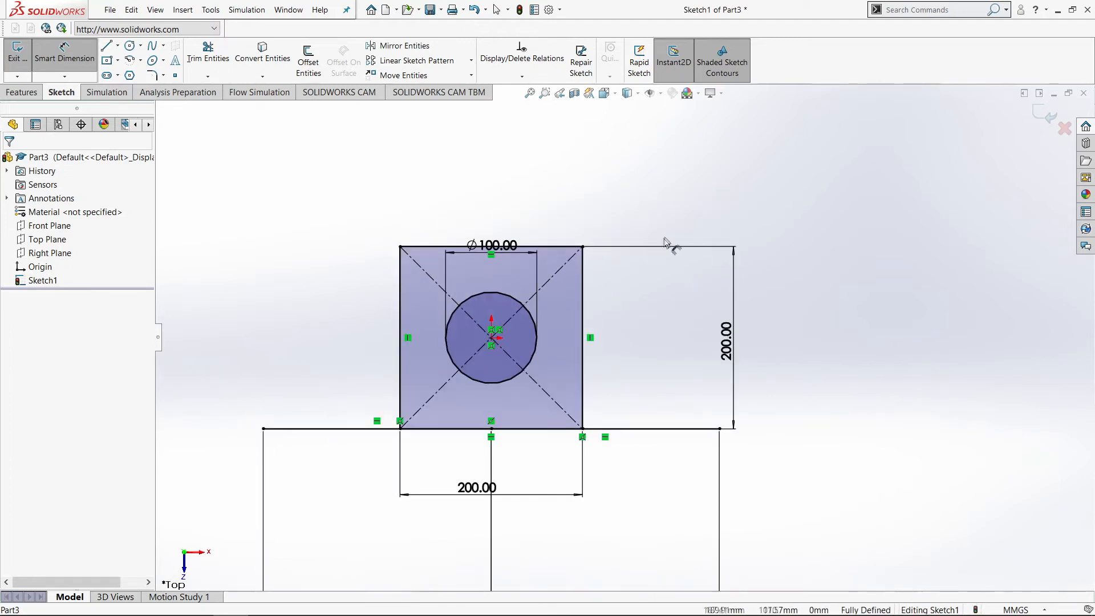
Step: Sketch a slanted line about 504 mm long from the right base line's outer end to a point vertically above the circle's centre
scroll(703, 265, up, 2)
key(l)
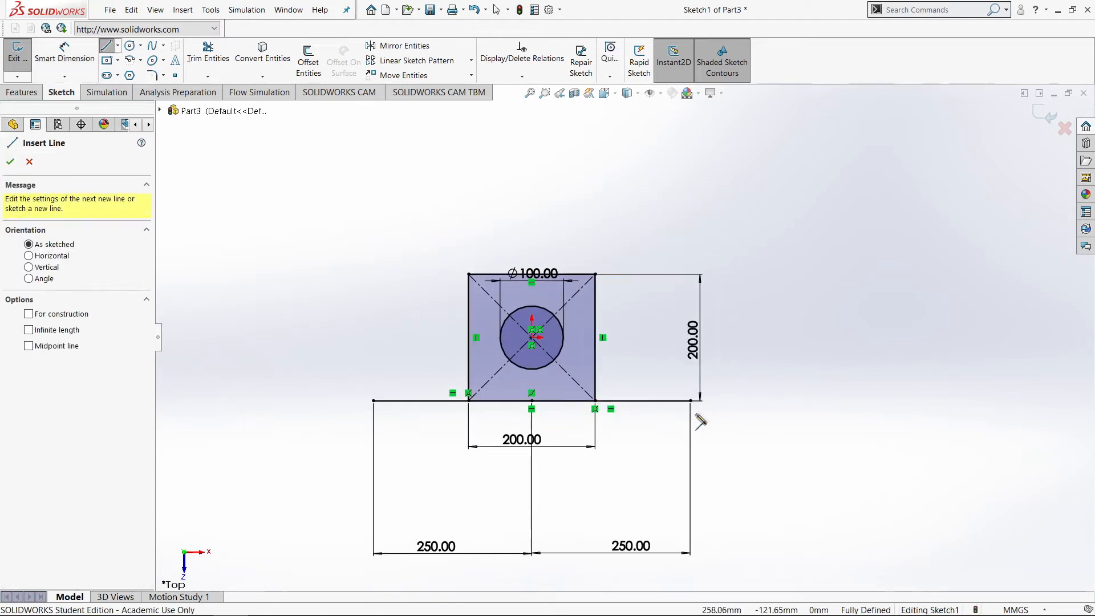
click(690, 402)
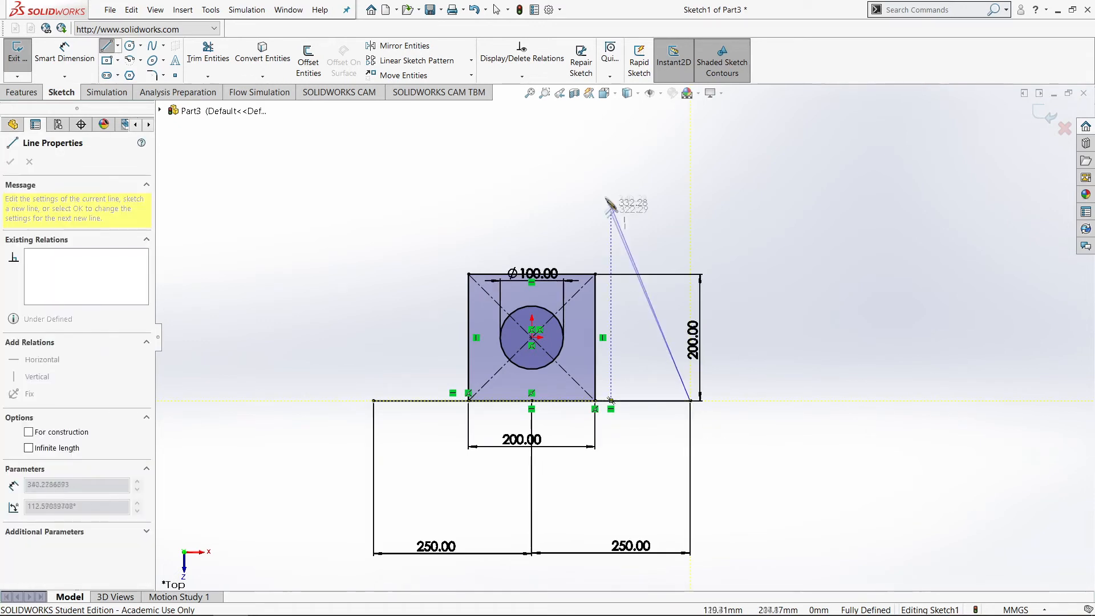
scroll(578, 154, down, 1)
scroll(556, 159, up, 1)
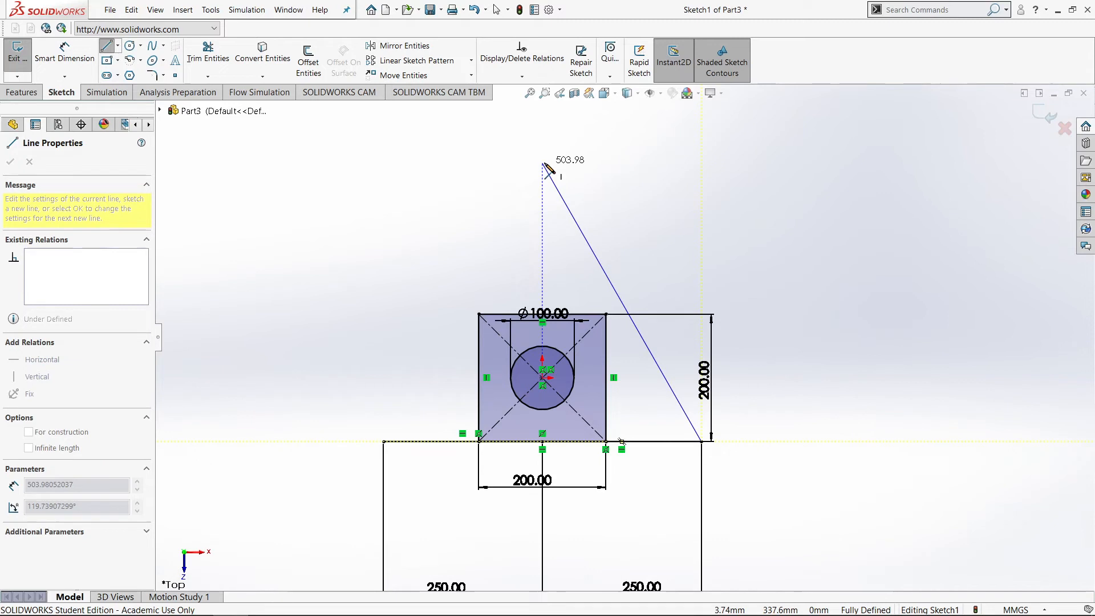
click(542, 163)
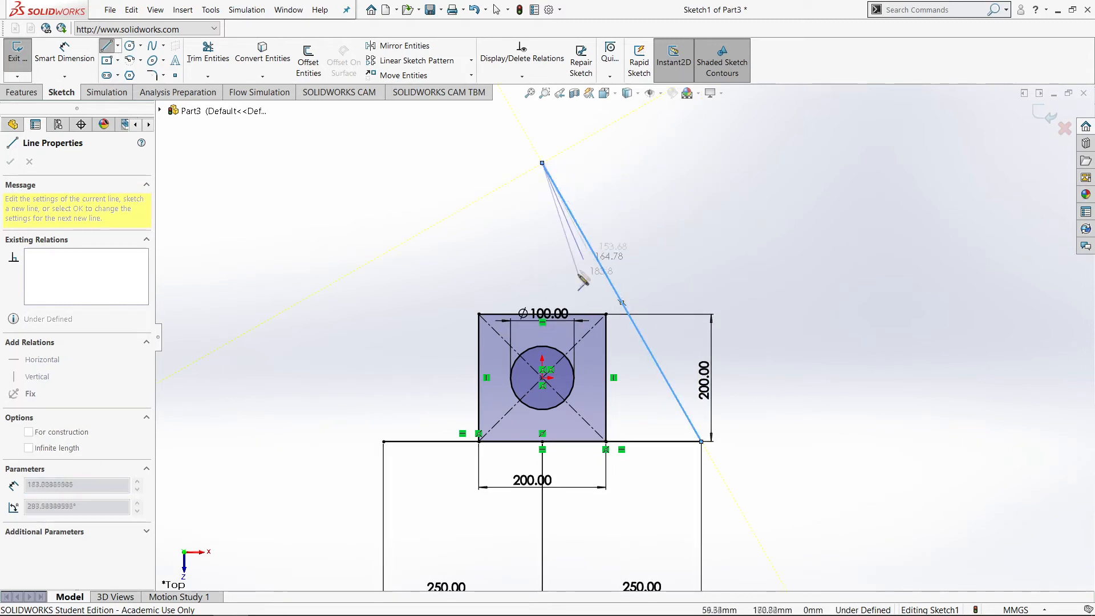
key(Escape)
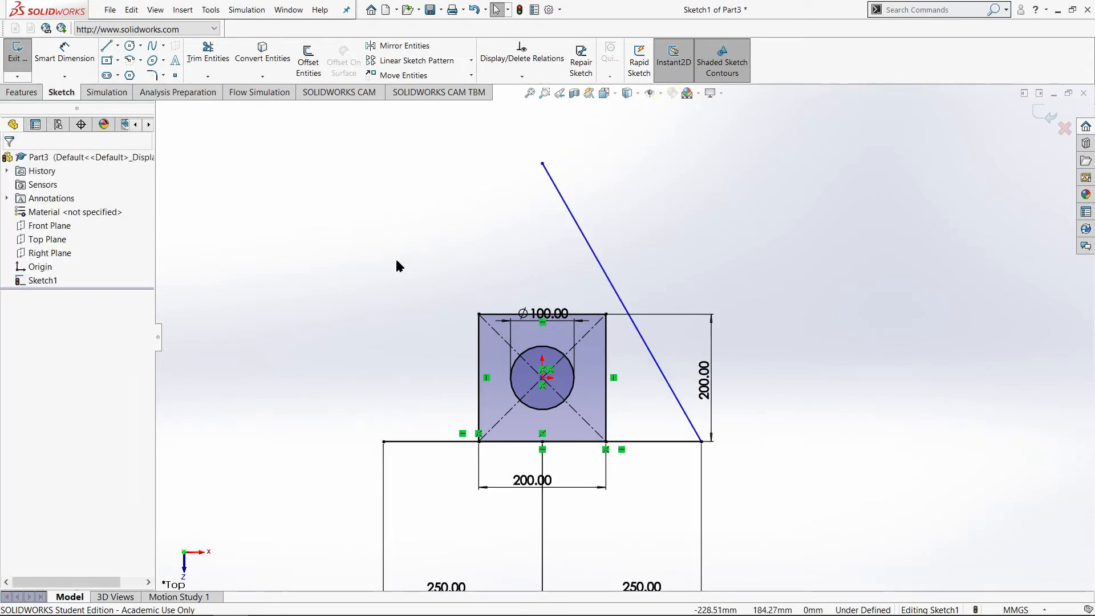
Step: Try a slanted line from the left base line's outer end toward the apex, and delete the right slanted line
key(l)
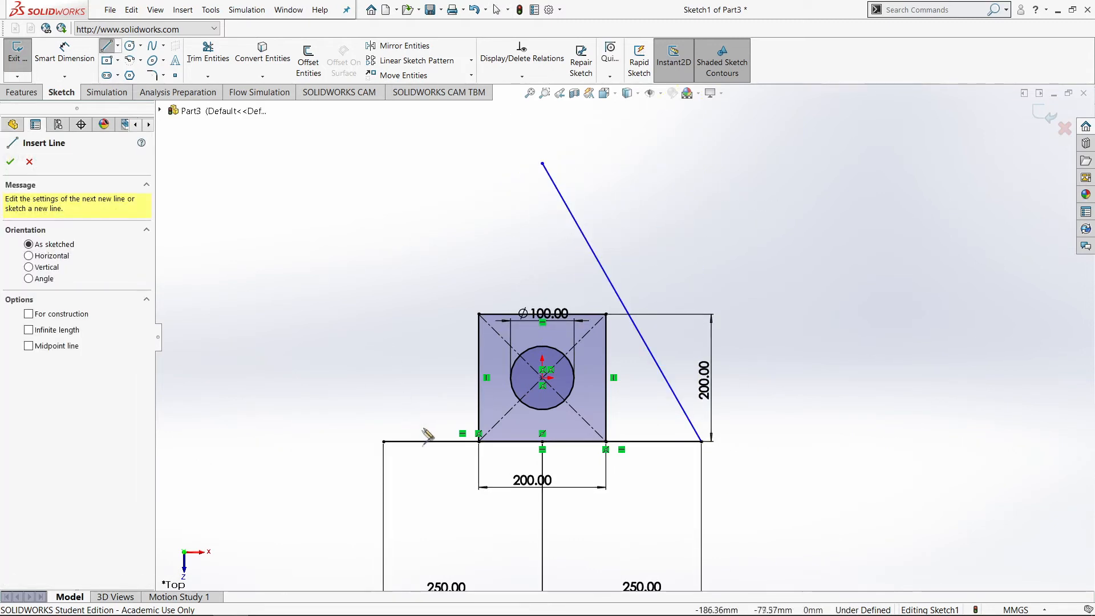
click(383, 442)
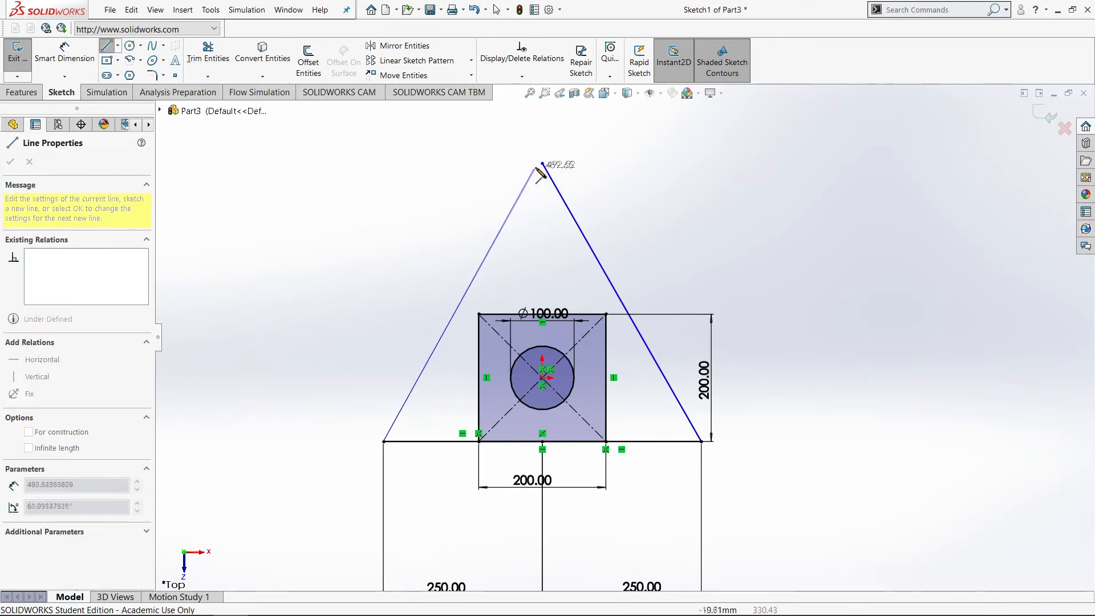
double_click(521, 235)
key(Escape)
click(621, 302)
key(Delete)
Step: Close a triangle with two slanted lines about 499 mm long, joining both outer base ends at an apex vertically above the circle's centre
key(l)
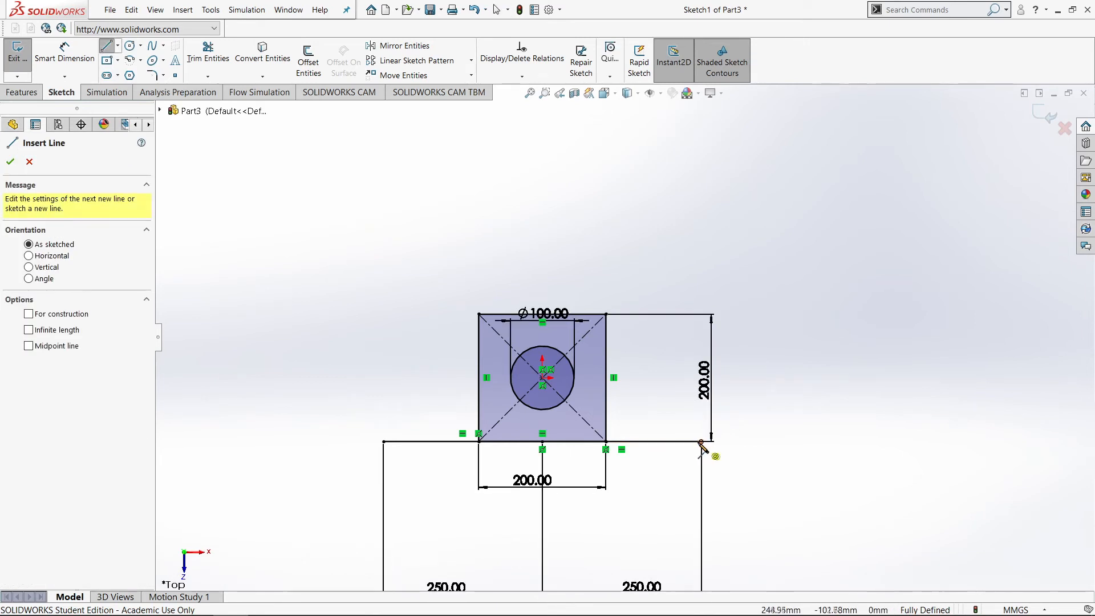
click(701, 441)
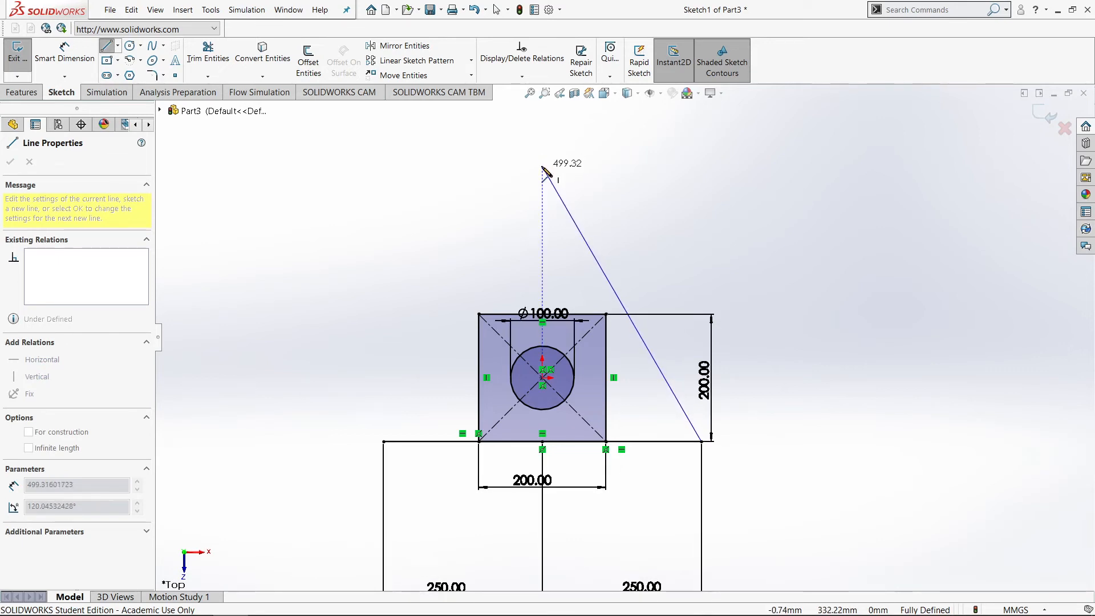
click(542, 167)
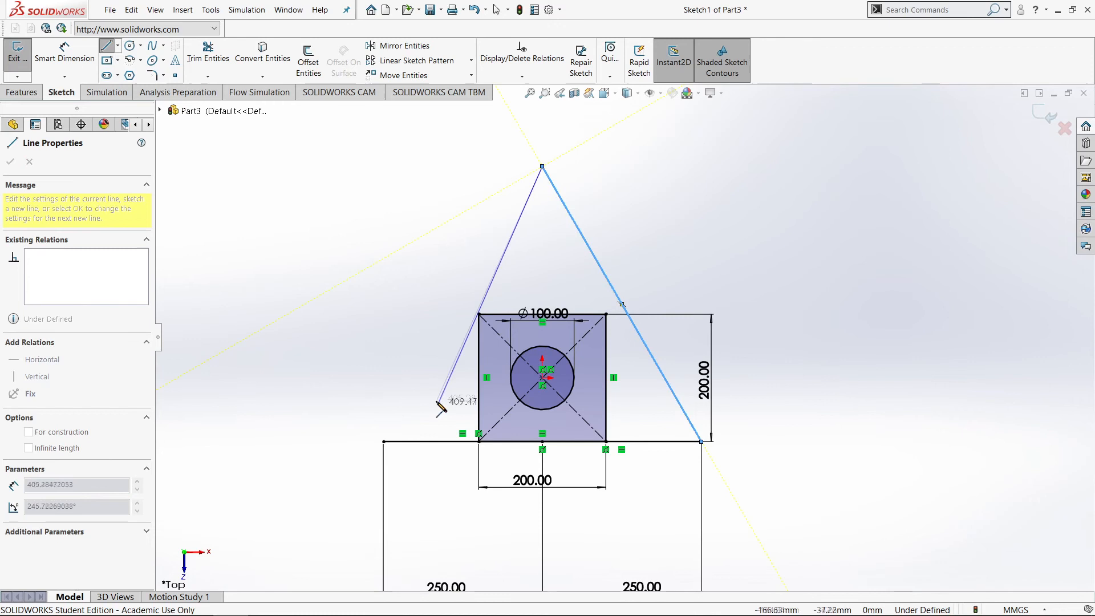
click(383, 441)
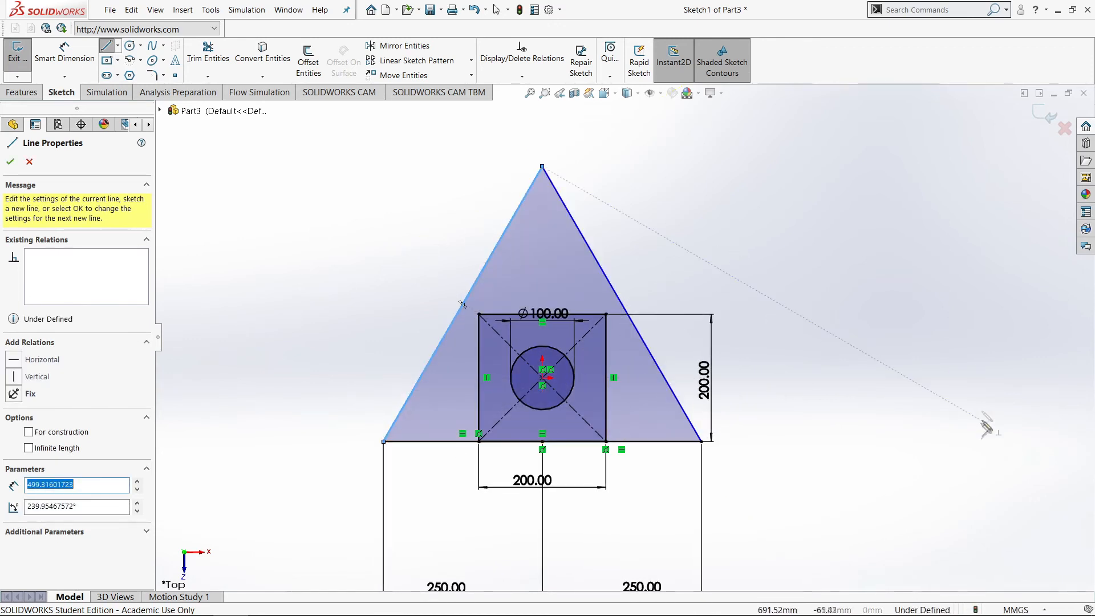
Step: Dimension the triangle's right slanted side and set its length to 500 mm
right_drag(985, 399, 967, 291)
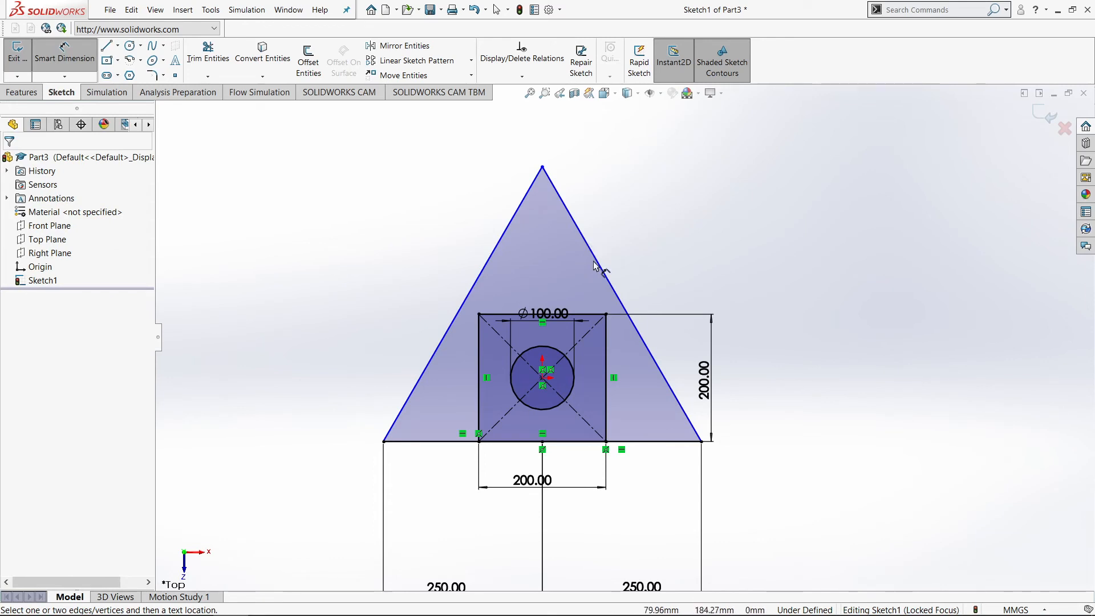
scroll(664, 257, down, 2)
scroll(628, 282, up, 2)
click(588, 304)
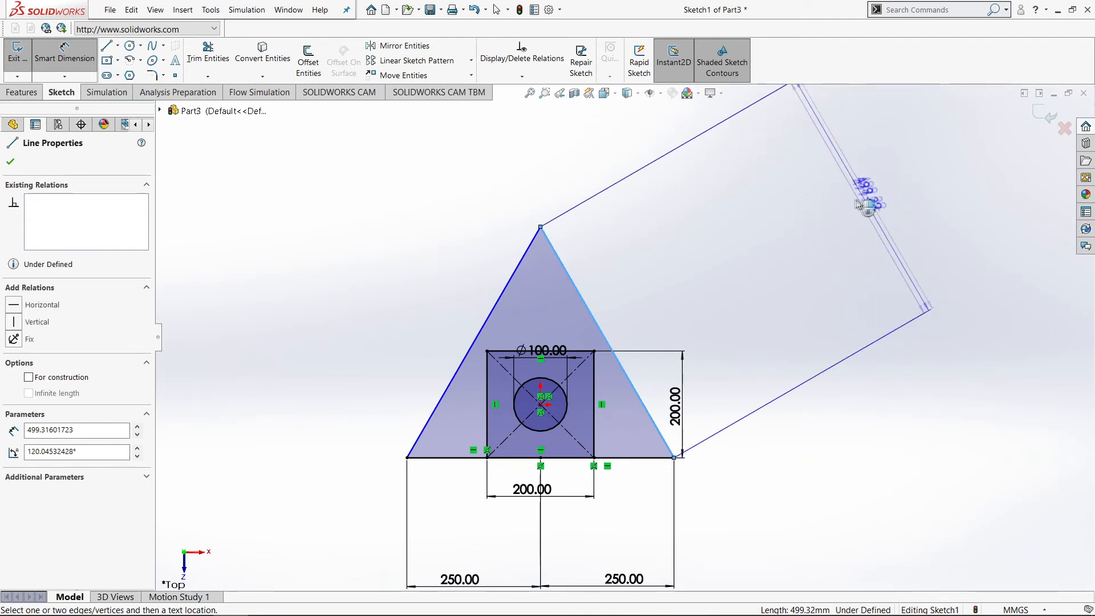
click(739, 211)
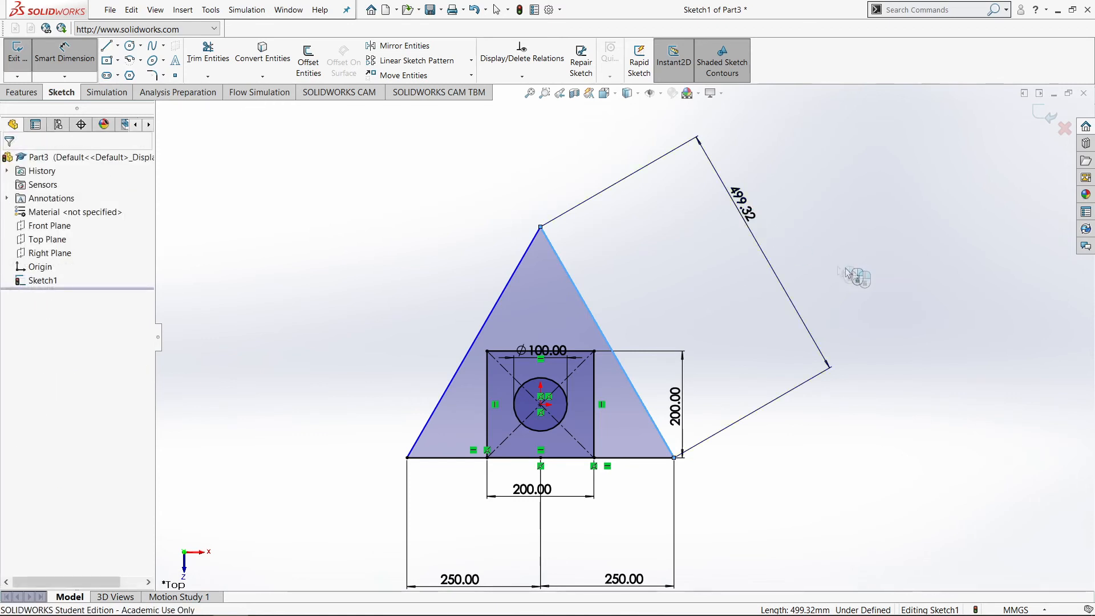
text(5)
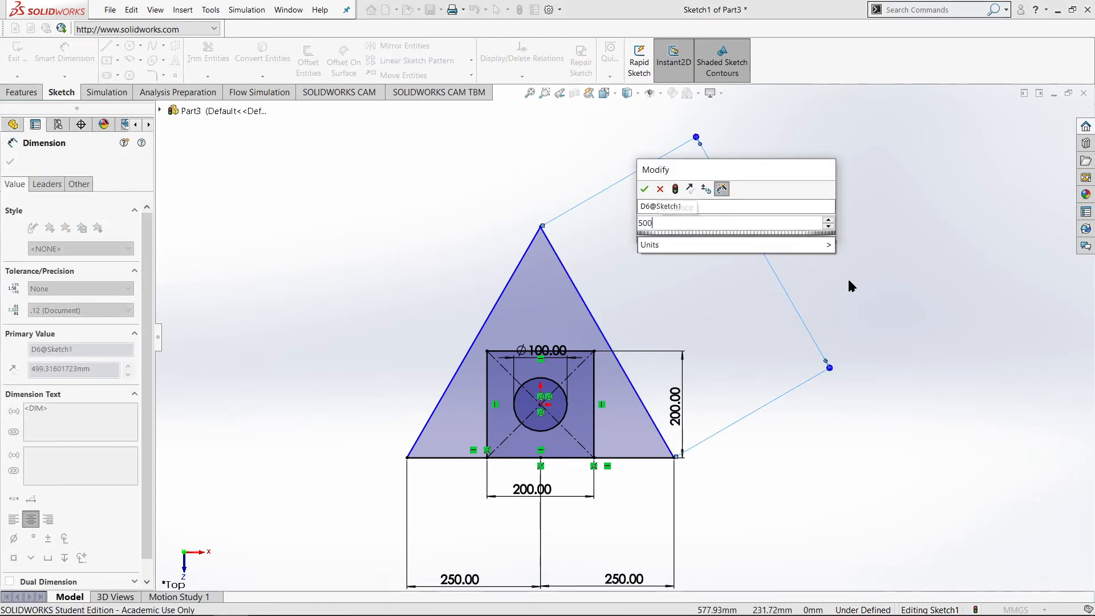
text(00)
key(Return)
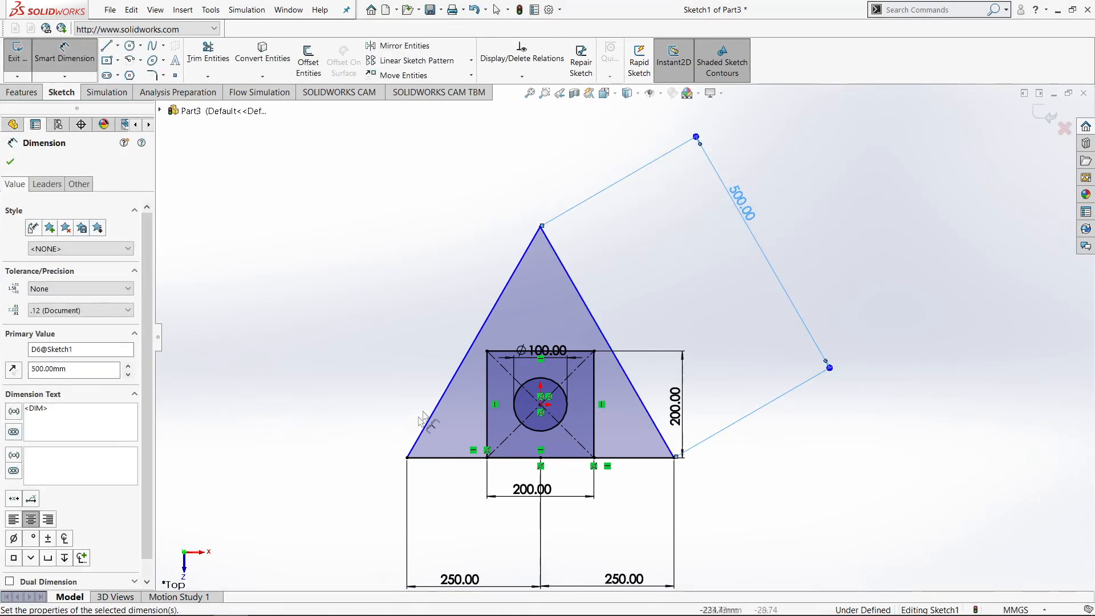
Step: Dimension the triangle's left slanted side at a length of 500 mm
click(444, 399)
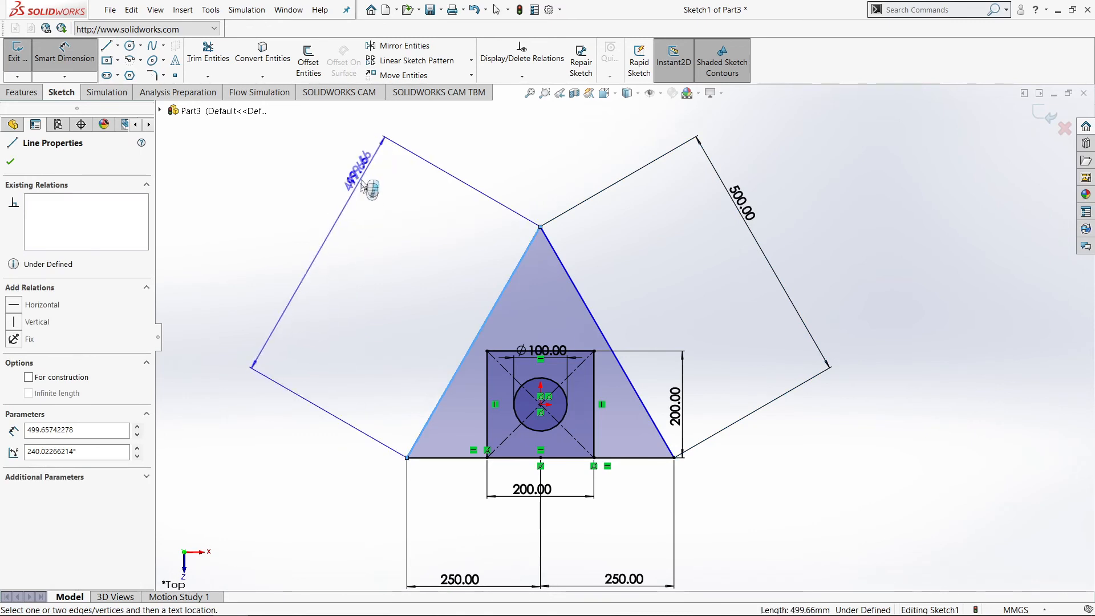
click(293, 197)
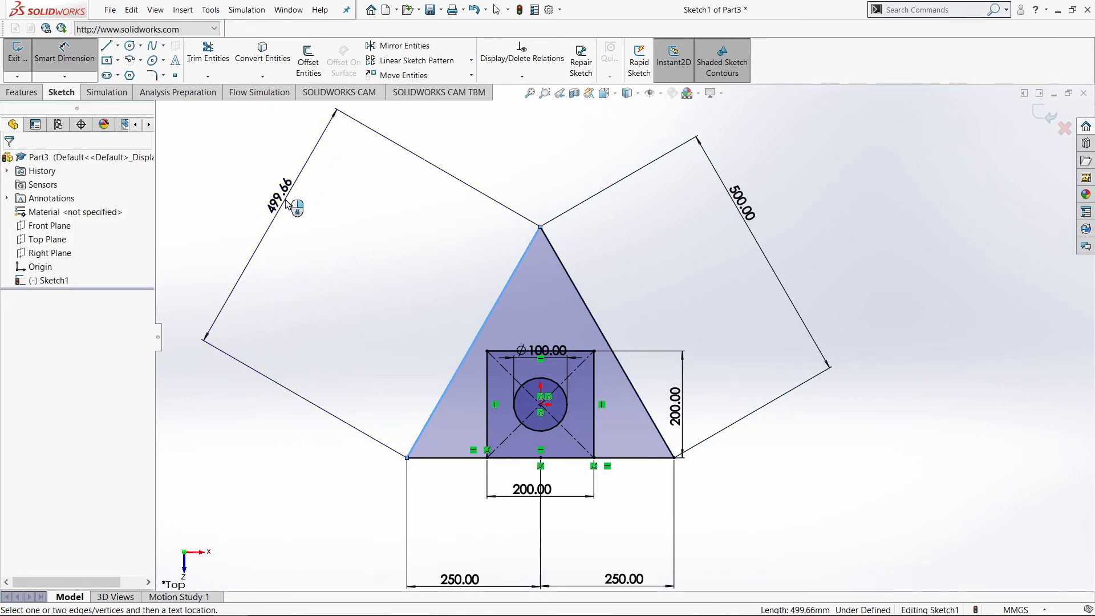
text(500)
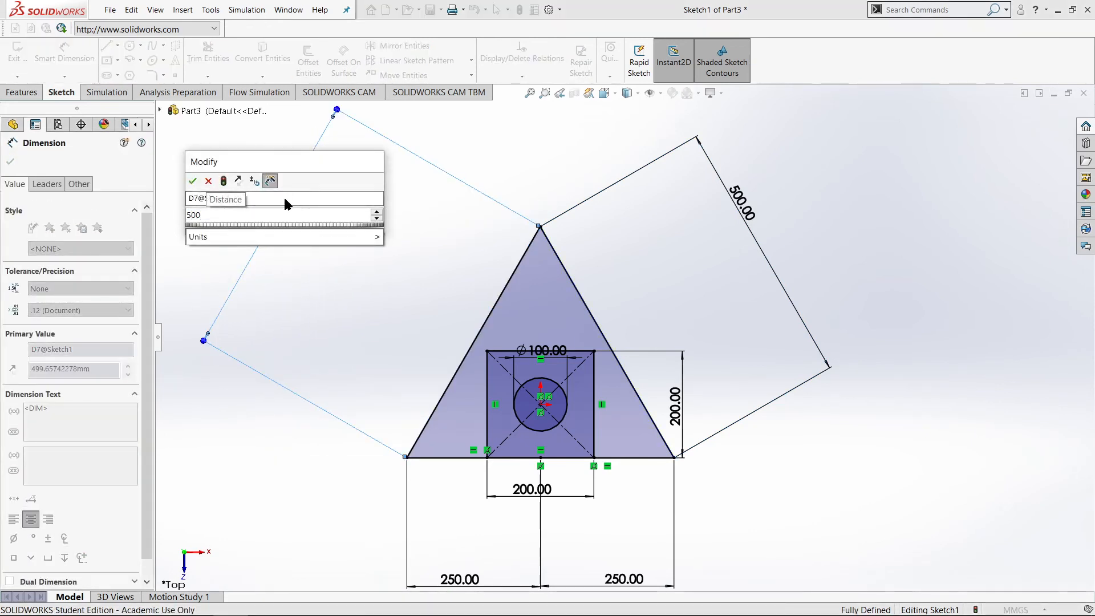
key(Return)
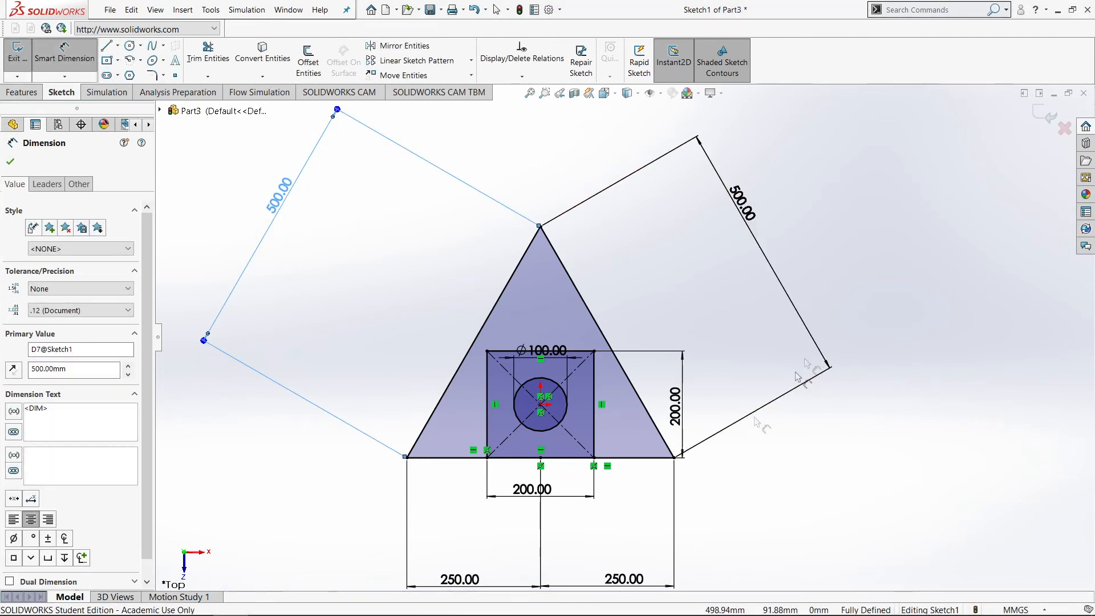
key(l)
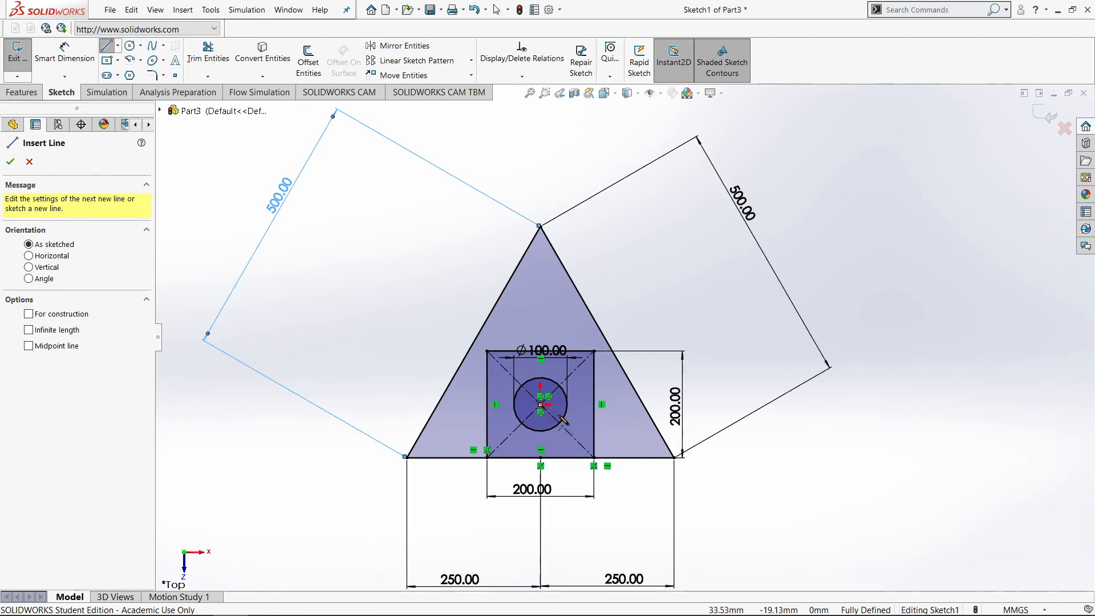
key(Escape)
click(541, 404)
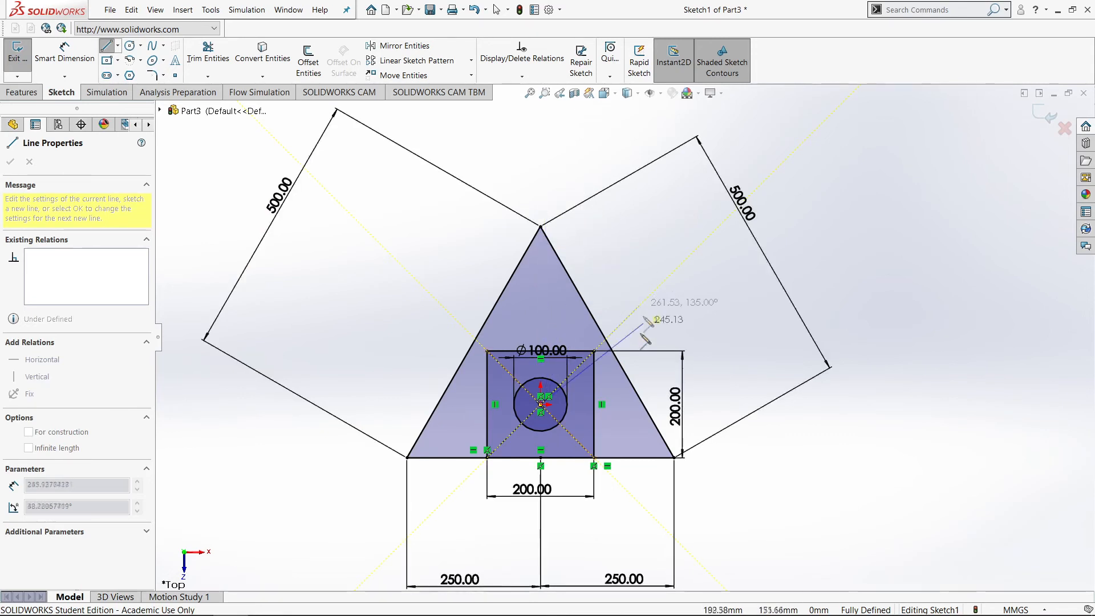
key(Escape)
Step: Examine the dimensioned sketch from an oblique angle and bring it back to a view normal to the Top Plane
scroll(798, 451, down, 2)
scroll(711, 394, up, 5)
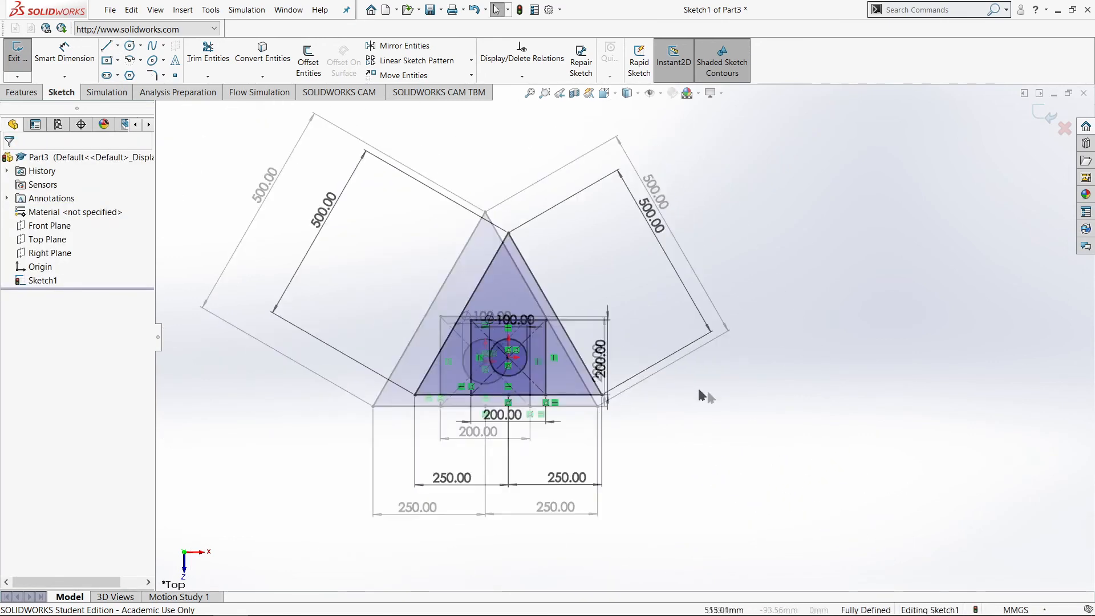
scroll(795, 359, down, 1)
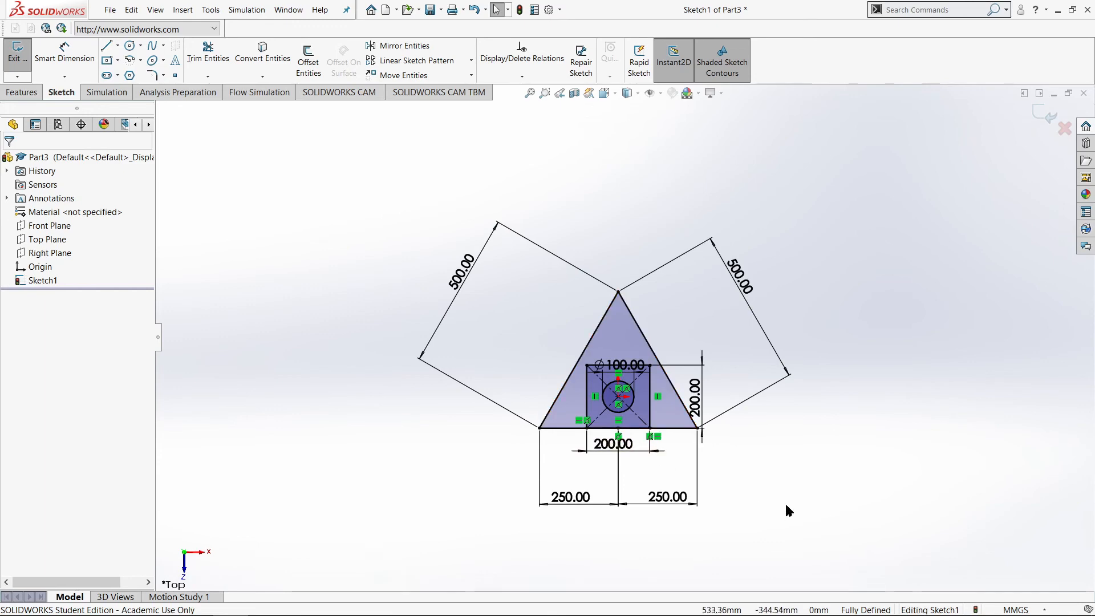
mouse_move(657, 389)
middle_down()
mouse_move(653, 337)
mouse_move(624, 295)
mouse_move(627, 280)
mouse_move(563, 395)
middle_up()
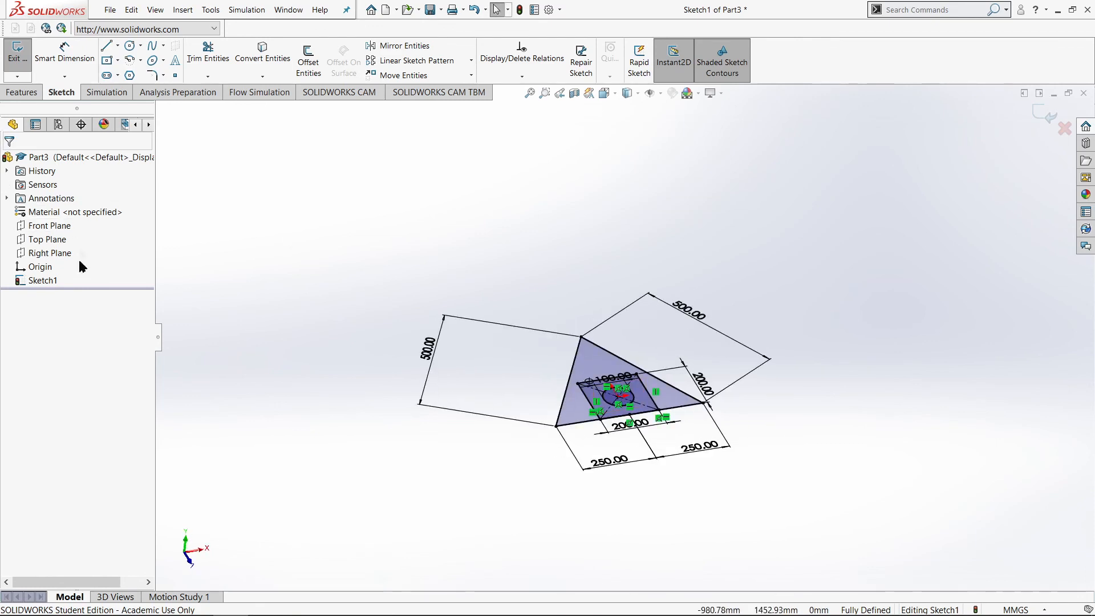
click(57, 239)
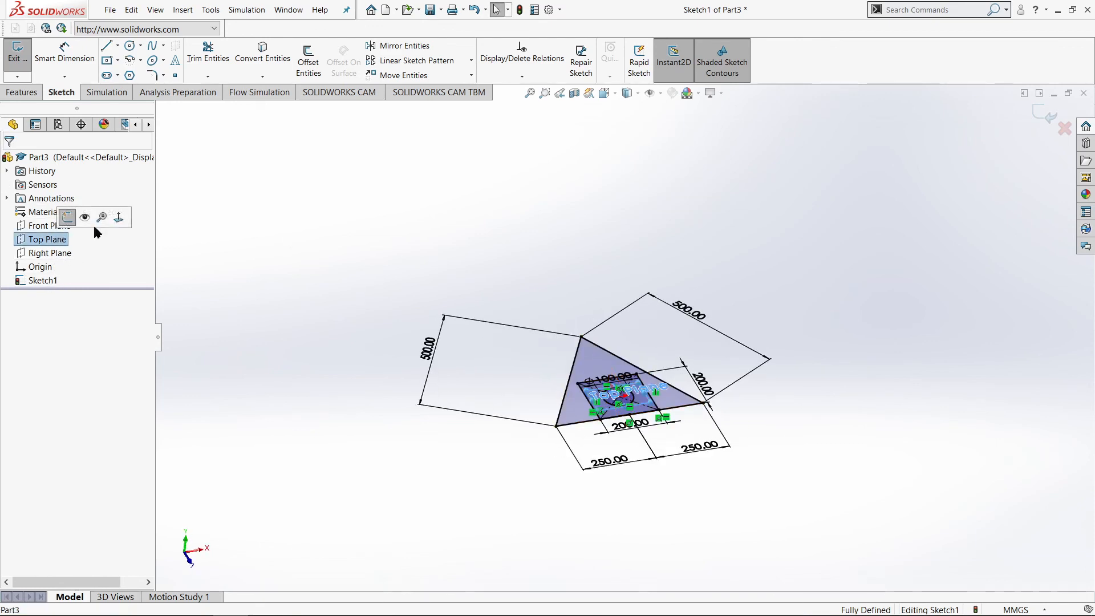
click(118, 217)
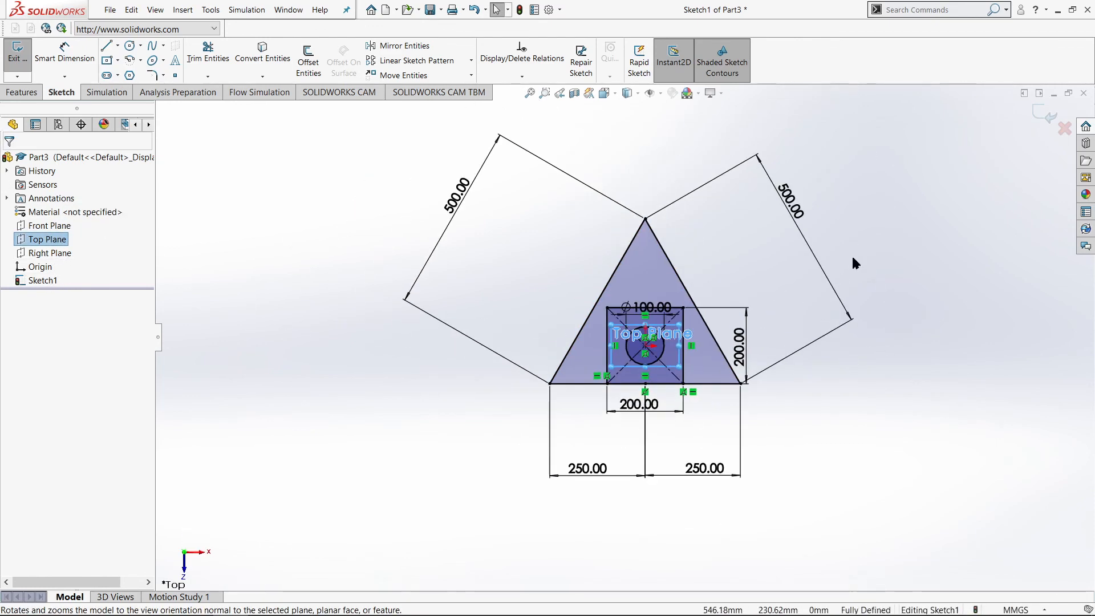
scroll(723, 242, up, 1)
scroll(913, 322, down, 1)
scroll(677, 350, up, 1)
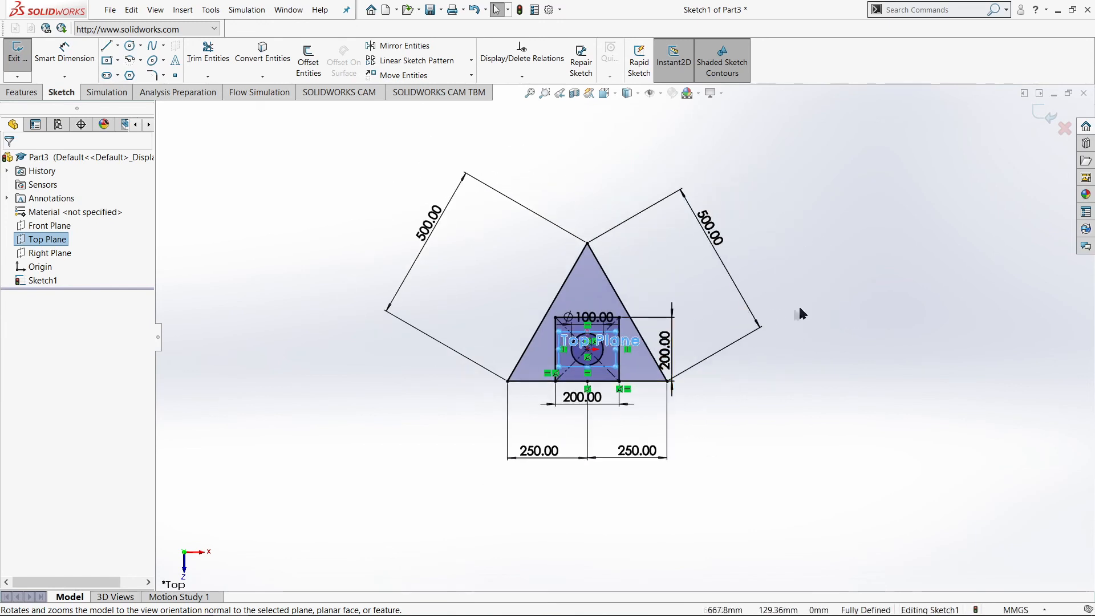
scroll(586, 305, down, 2)
click(831, 432)
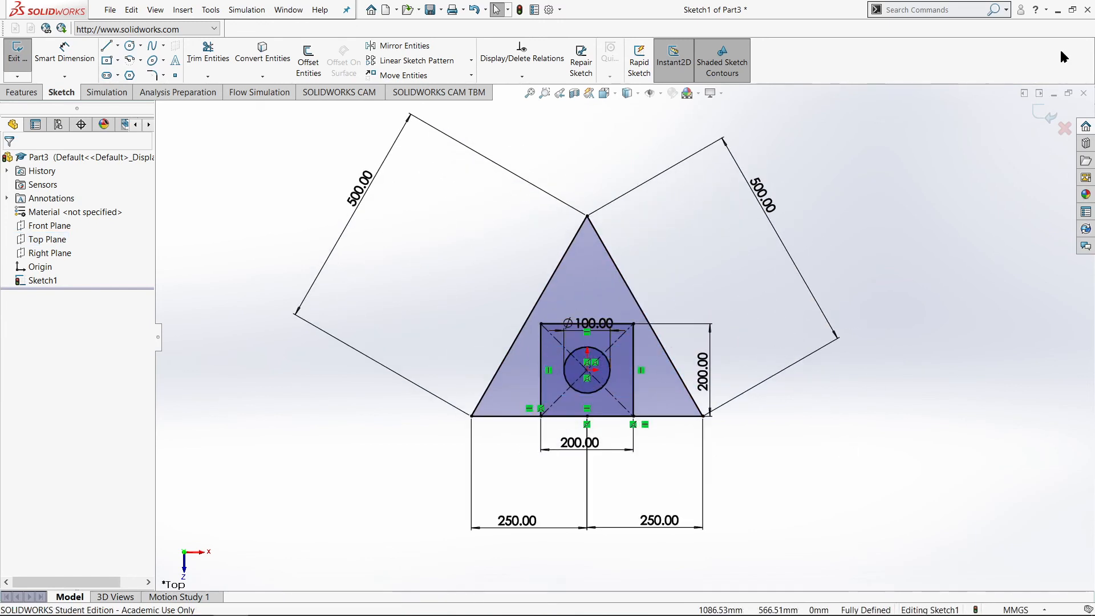
Step: Exit the finished sketch and save the part to the Desktop as PART 1
click(1044, 114)
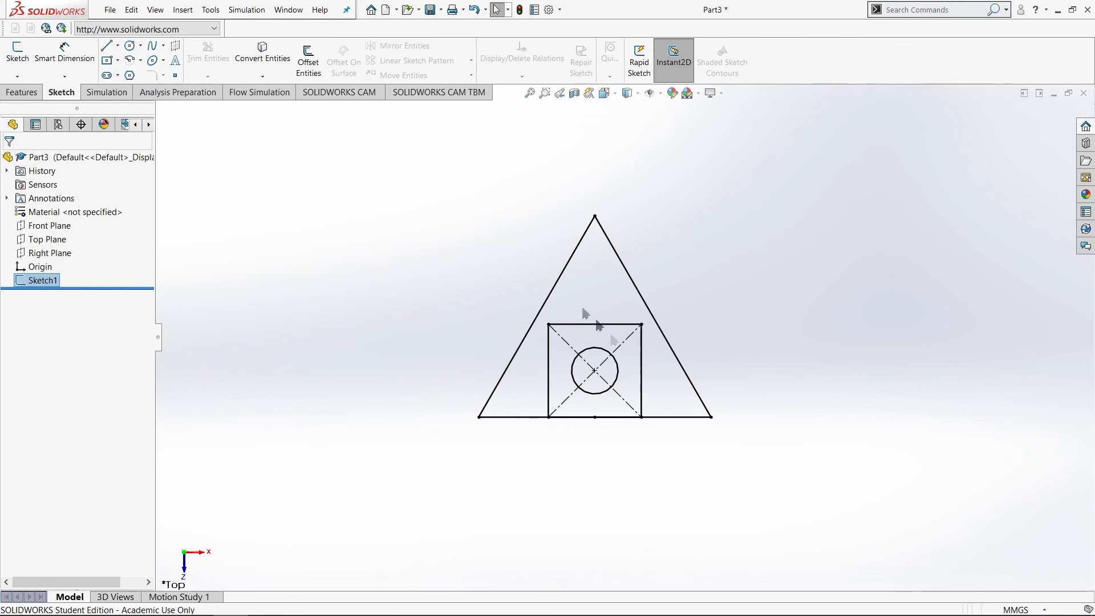
key(ctrl+s)
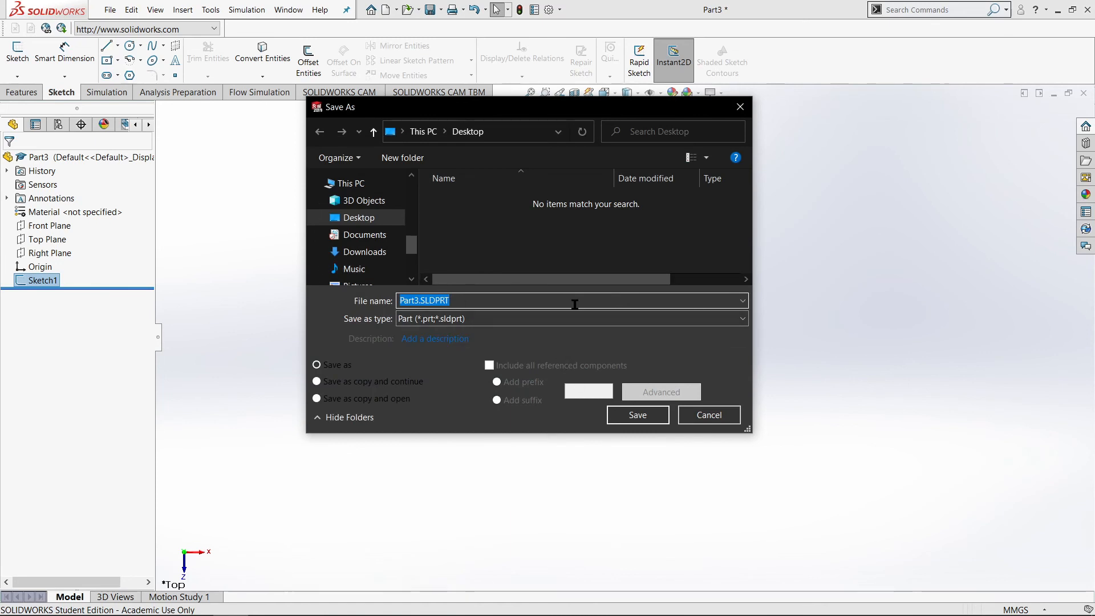
text(PART 1)
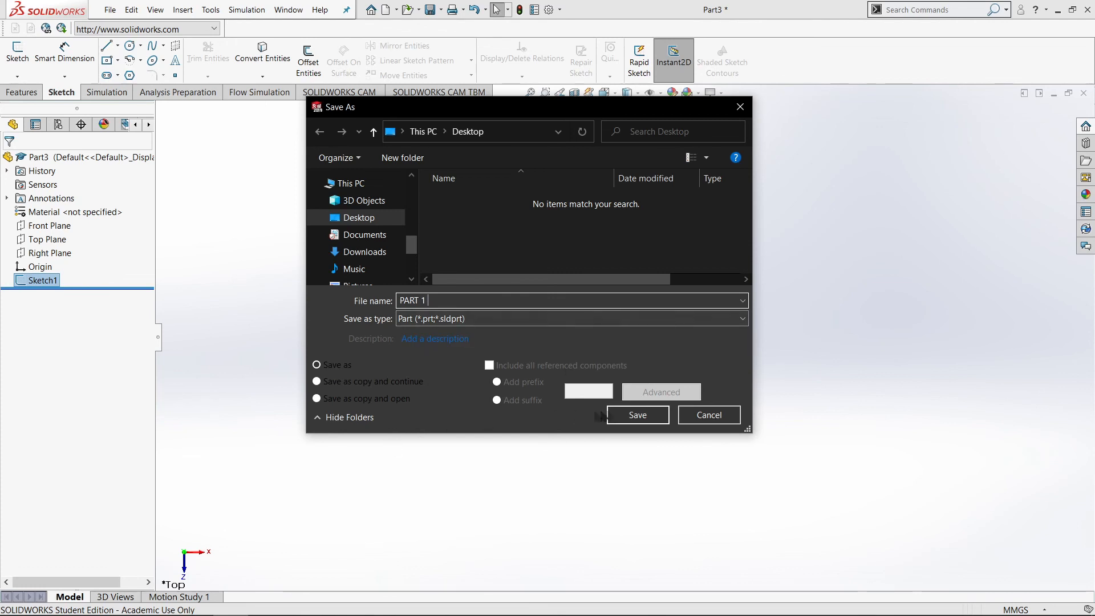
click(634, 415)
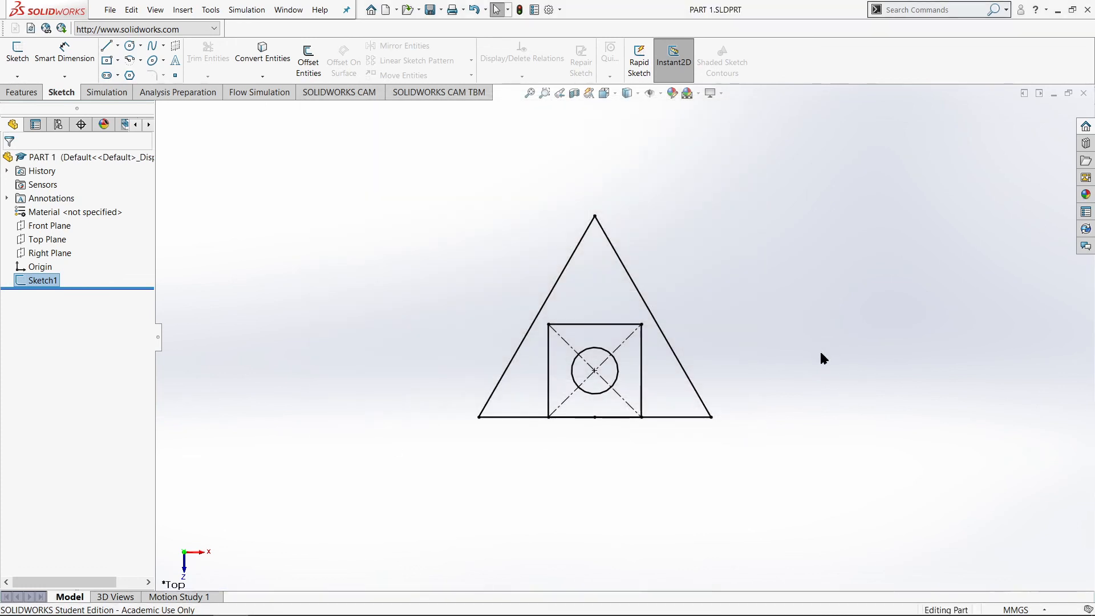